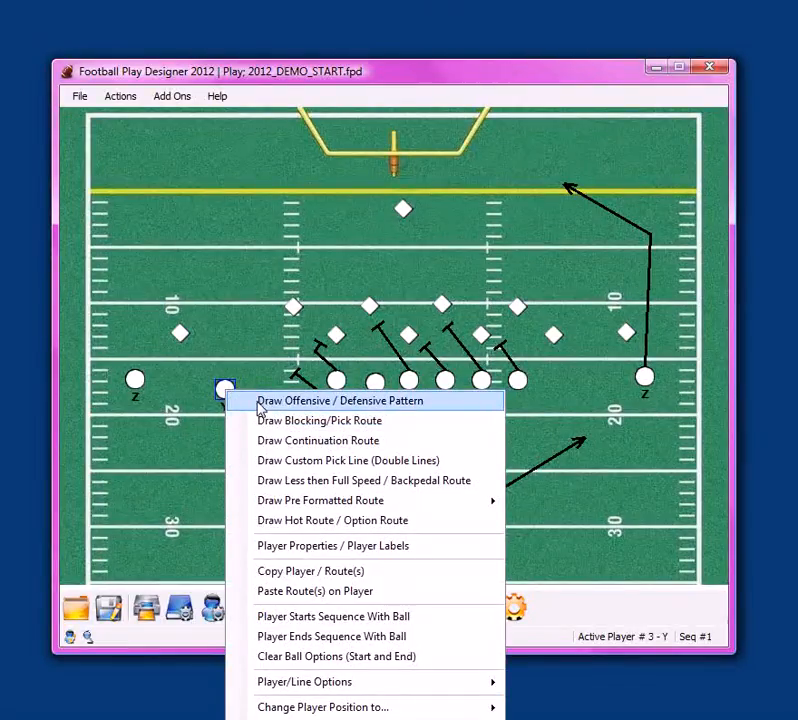
Draw an offensive pattern for receiver Y running upfield almost to the goal line, breaking inside toward the middle of the field
{"action": "left_click", "coordinate": [300, 401]}
{"action": "left_click", "coordinate": [245, 236]}
{"action": "left_click", "coordinate": [324, 213]}
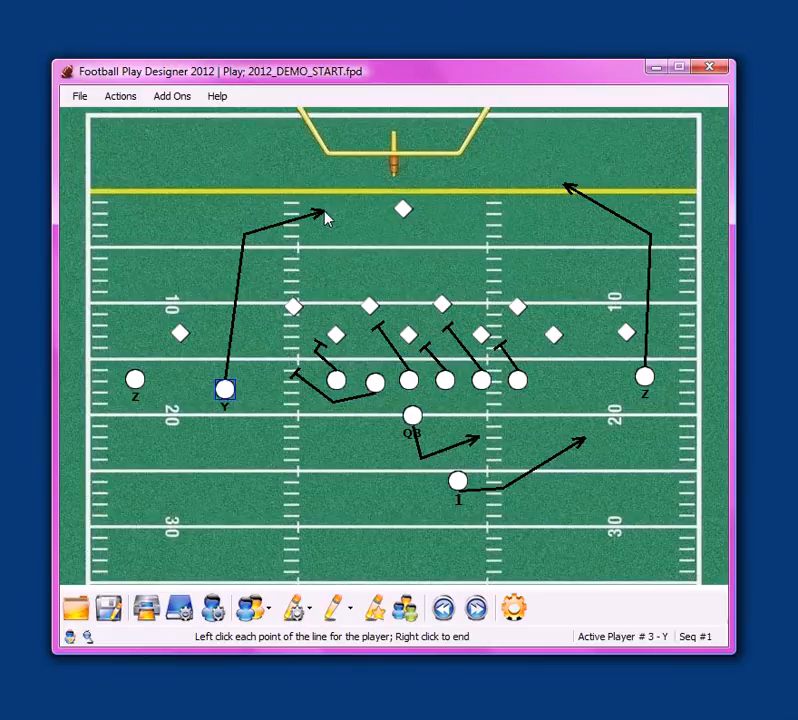
{"action": "right_click", "coordinate": [335, 248]}
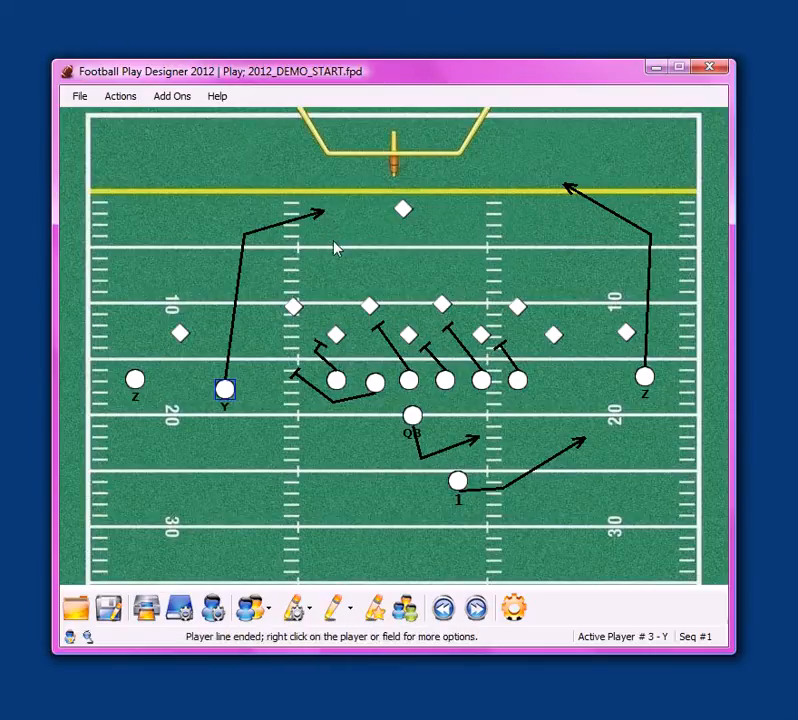
Redraw receiver Y's main route as a shorter upfield run that breaks inside just past the left hash marks
{"action": "right_click", "coordinate": [224, 392]}
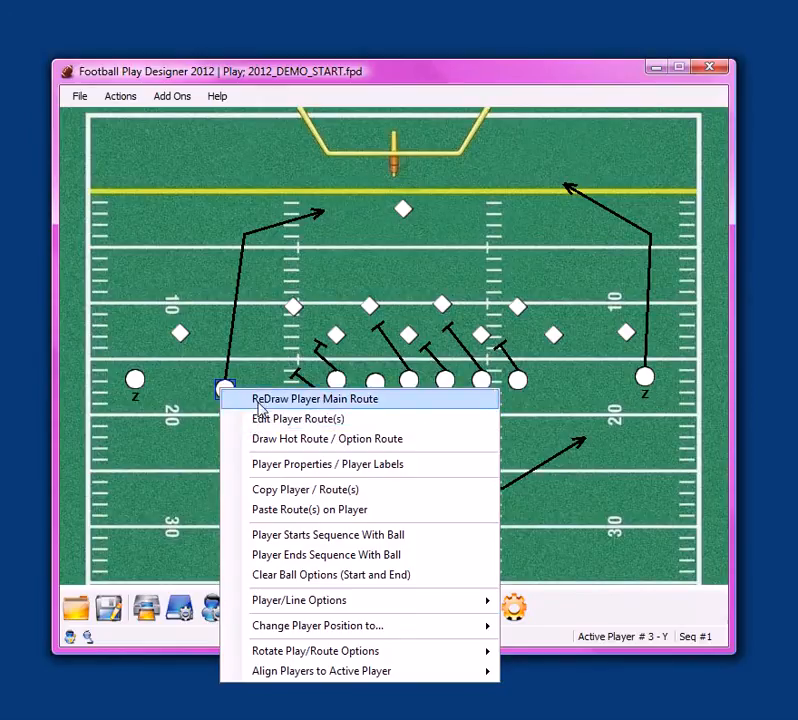
{"action": "left_click", "coordinate": [258, 405]}
{"action": "left_click", "coordinate": [247, 263]}
{"action": "left_click", "coordinate": [306, 242]}
{"action": "right_click", "coordinate": [322, 248]}
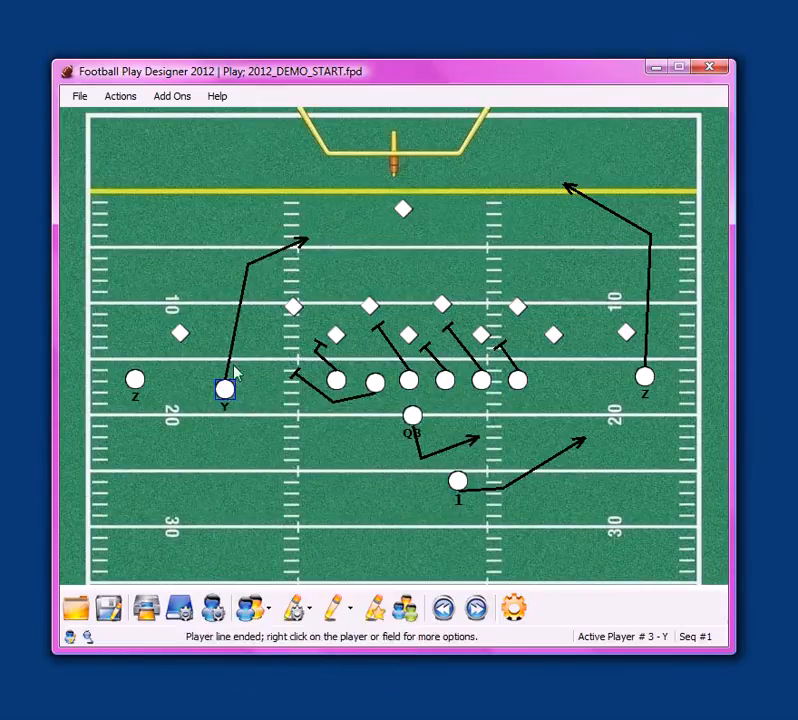
Edit receiver Y's route by moving its bend point farther upfield and its end point slightly farther inside
{"action": "right_click", "coordinate": [222, 387]}
{"action": "left_click", "coordinate": [243, 416]}
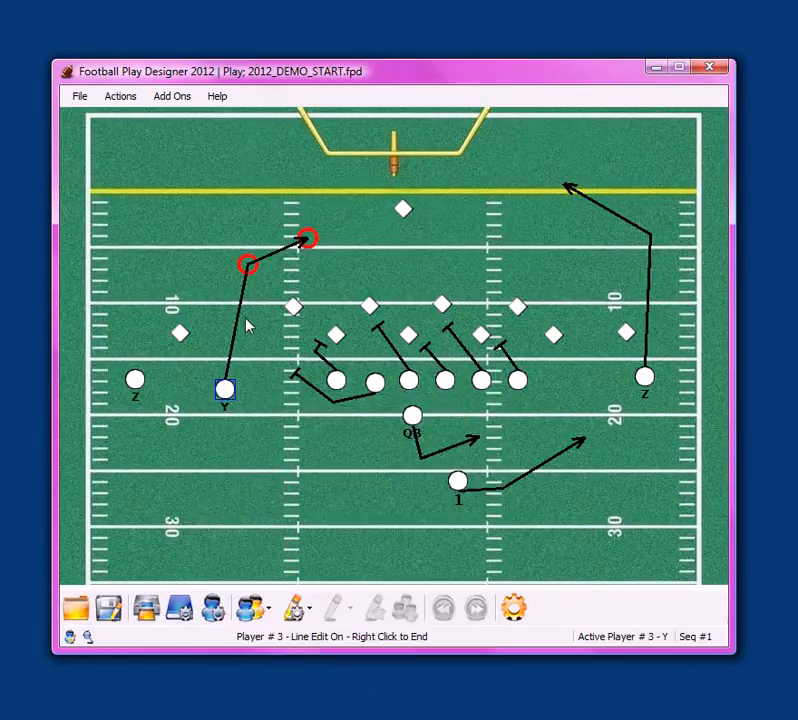
{"action": "left_click_drag", "start_coordinate": [247, 265], "coordinate": [243, 242]}
{"action": "left_click_drag", "start_coordinate": [306, 242], "coordinate": [318, 237]}
{"action": "right_click", "coordinate": [289, 253]}
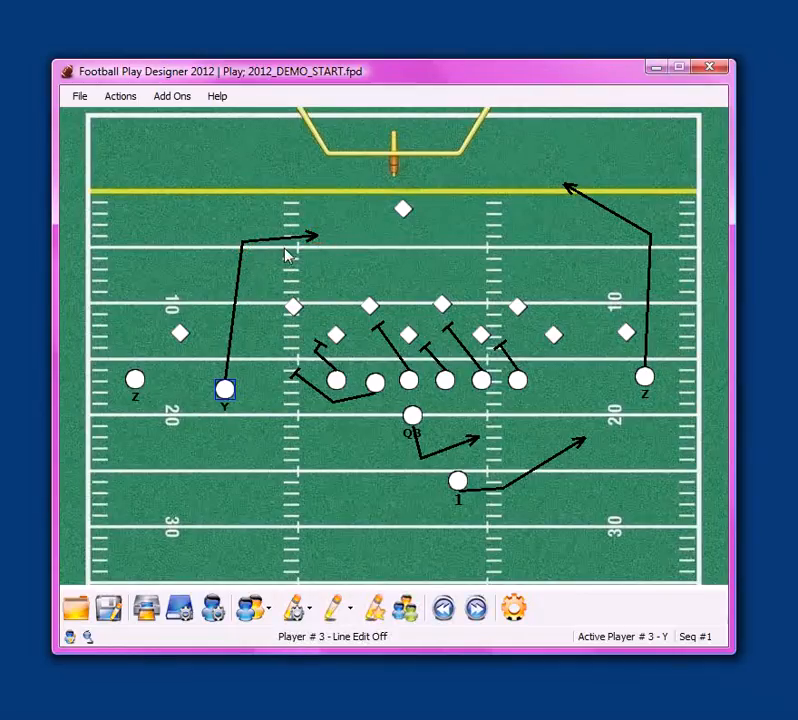
Make the QB start the sequence with the ball and receiver Y end the sequence with it
{"action": "right_click", "coordinate": [412, 418]}
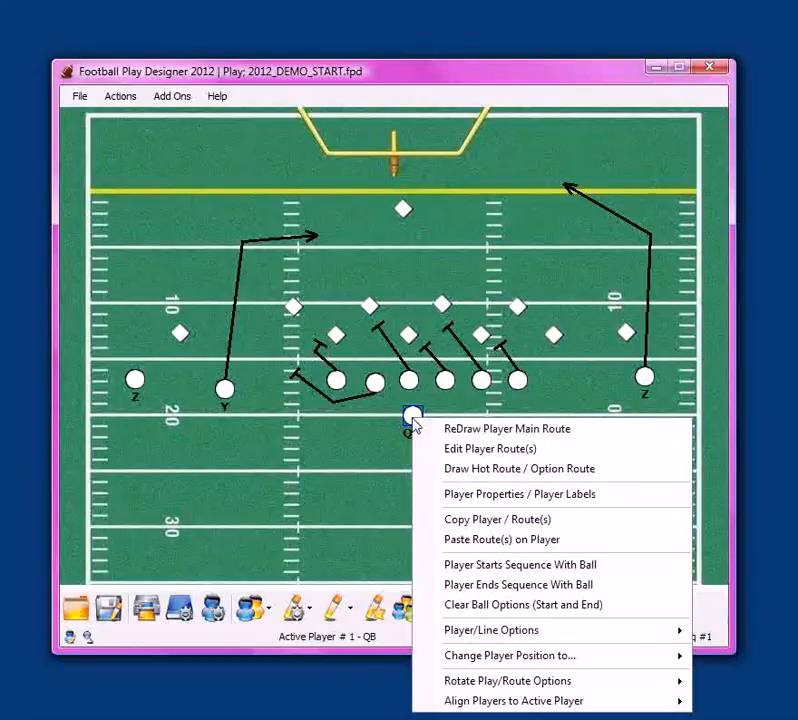
{"action": "left_click", "coordinate": [465, 566]}
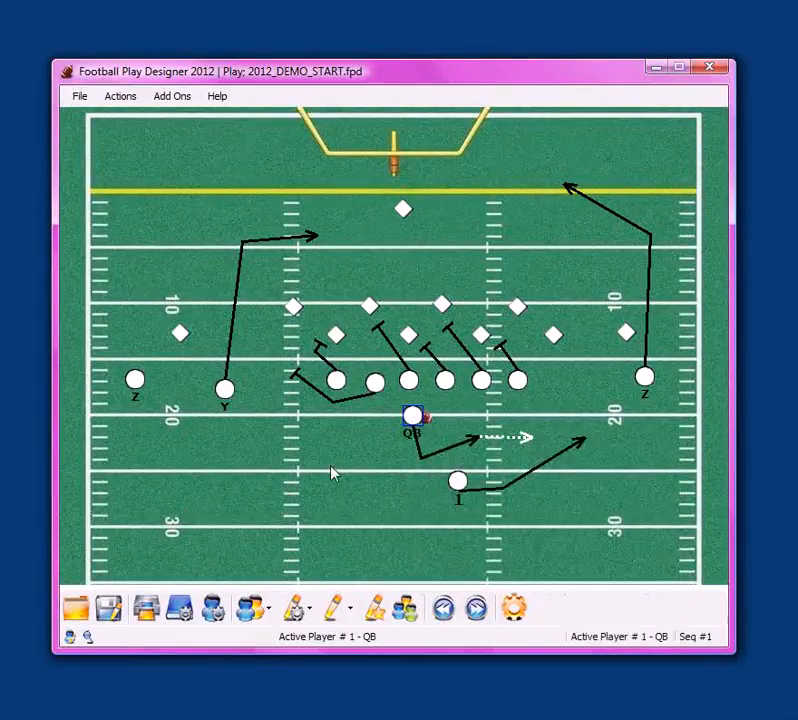
{"action": "right_click", "coordinate": [224, 388]}
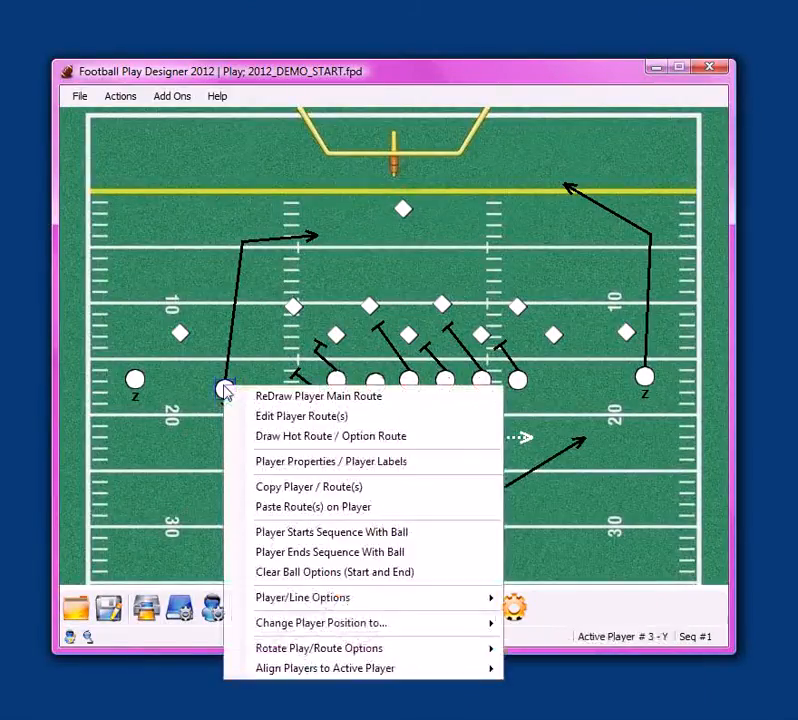
{"action": "left_click", "coordinate": [263, 555]}
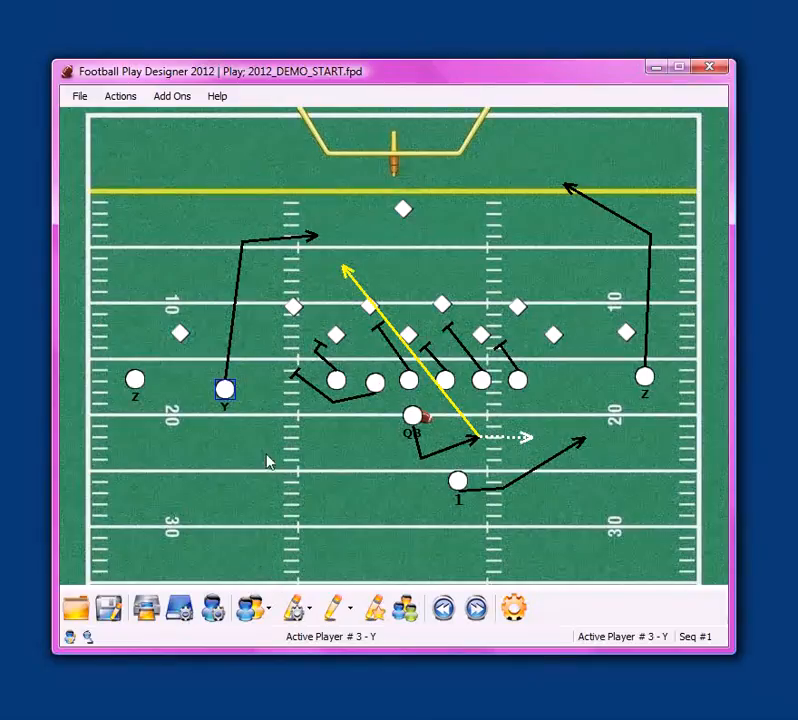
Move receiver Y with its route slightly back from the line of scrimmage and change its player label to Z
{"action": "left_click_drag", "start_coordinate": [225, 390], "coordinate": [220, 418]}
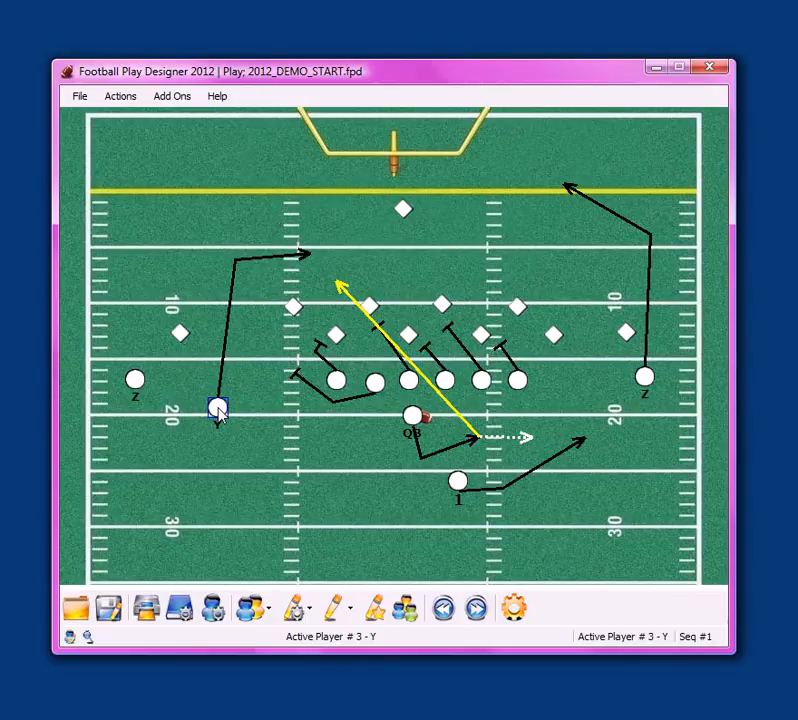
{"action": "right_click", "coordinate": [219, 413]}
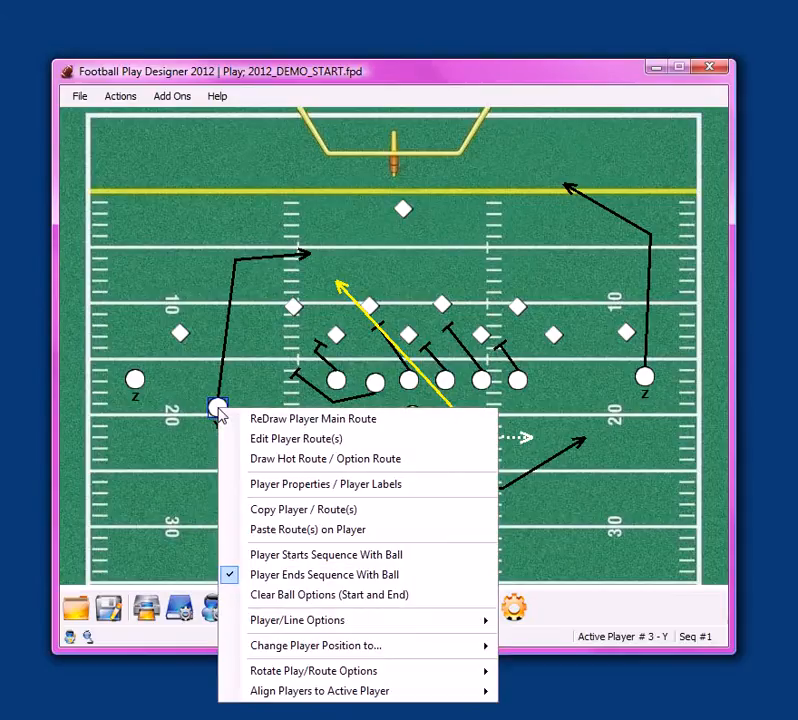
{"action": "left_click", "coordinate": [240, 488]}
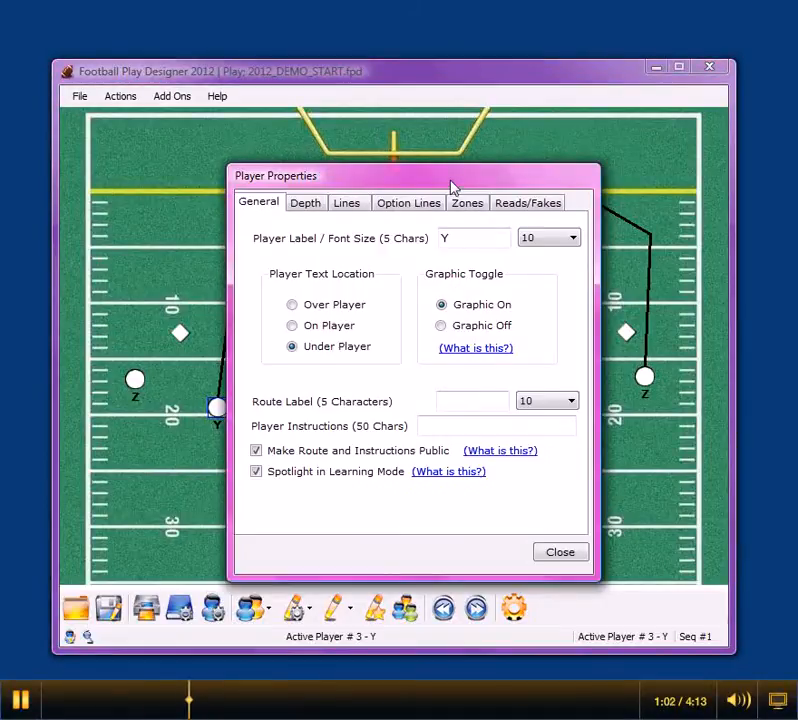
{"action": "left_click_drag", "start_coordinate": [451, 187], "coordinate": [623, 175]}
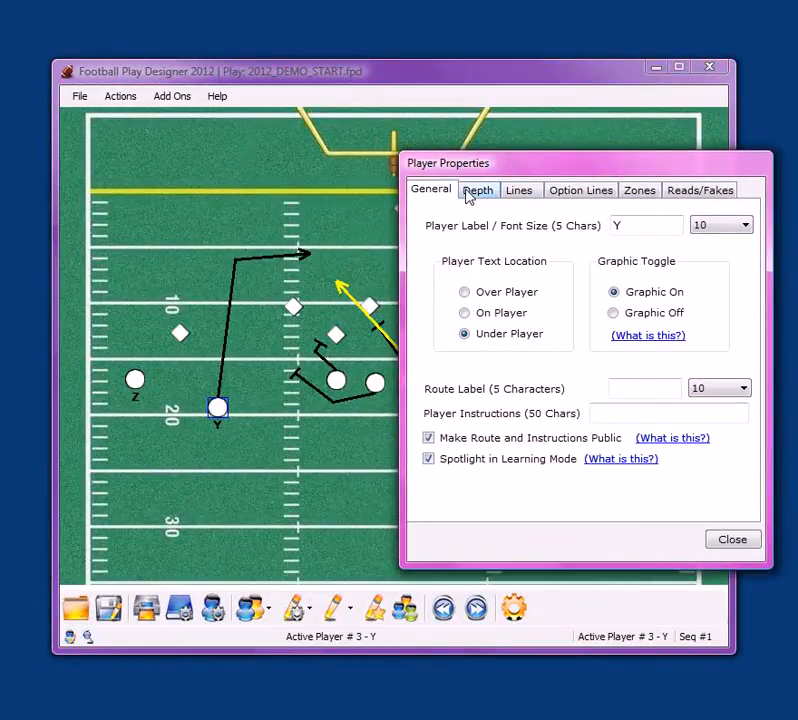
{"action": "left_click_drag", "start_coordinate": [656, 225], "coordinate": [558, 232]}
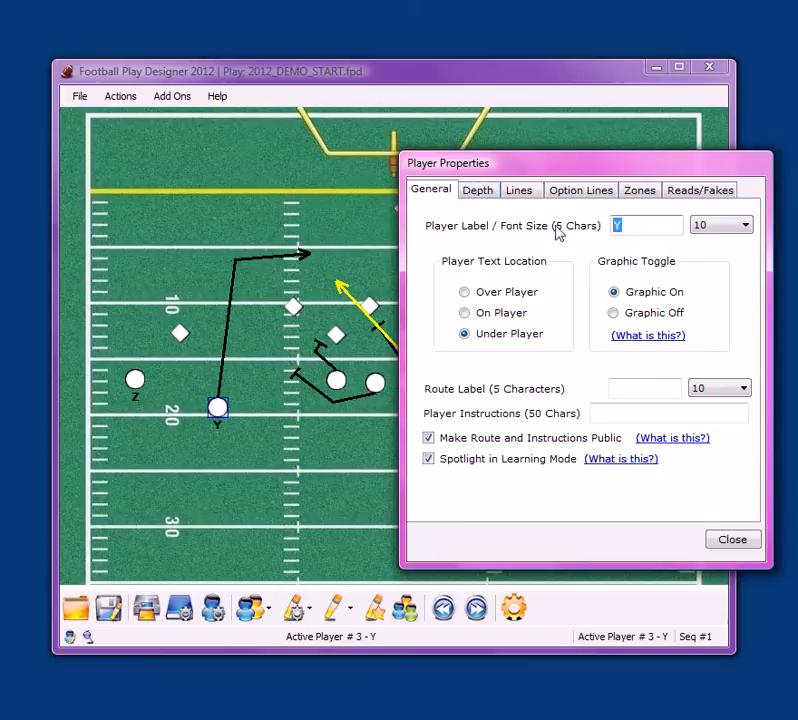
{"action": "type", "text": "Z"}
{"action": "key", "text": "Tab"}
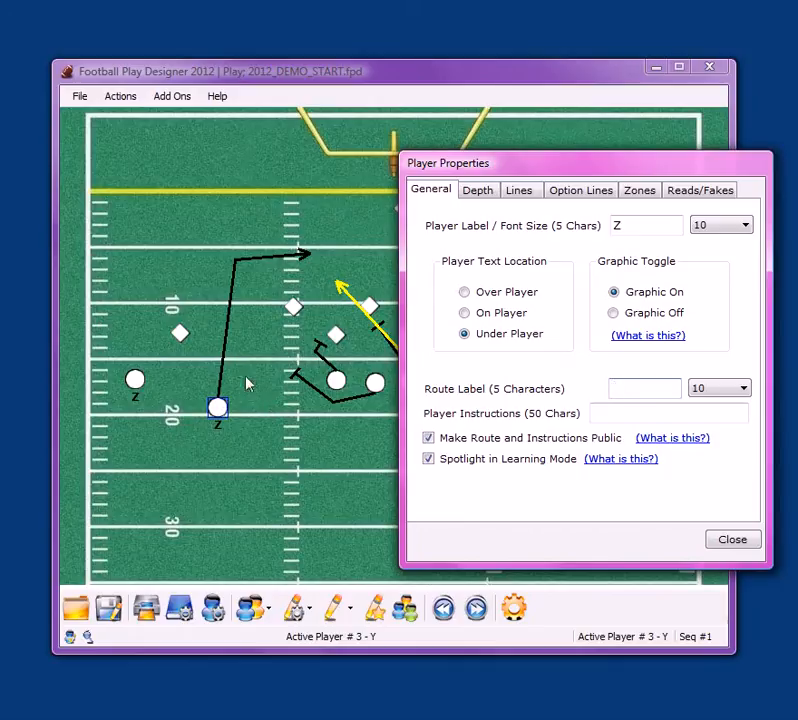
Try the player's graphic off and on and its label over the player, restoring Graphic On, Under Player and font size 10
{"action": "left_click", "coordinate": [614, 314]}
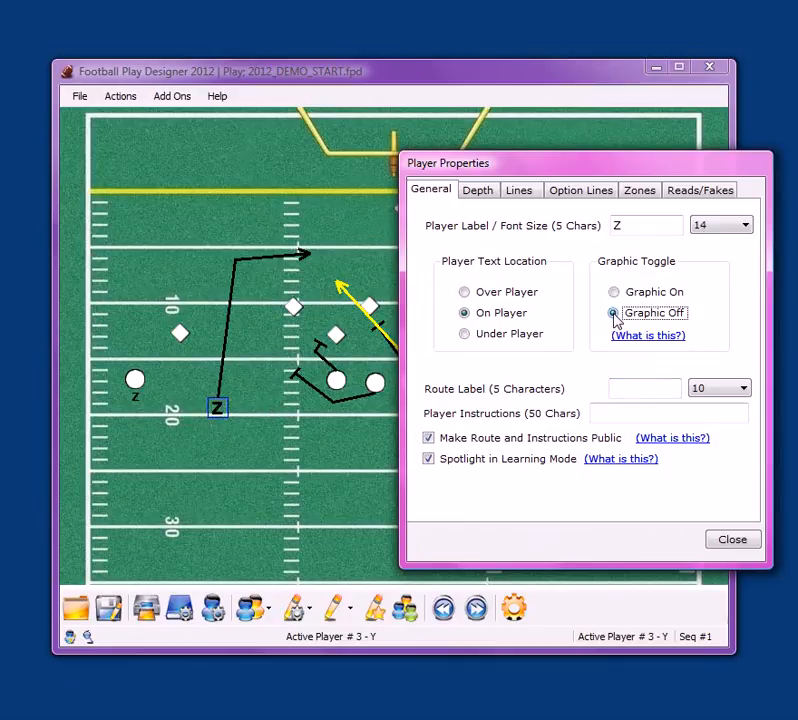
{"action": "left_click", "coordinate": [614, 292]}
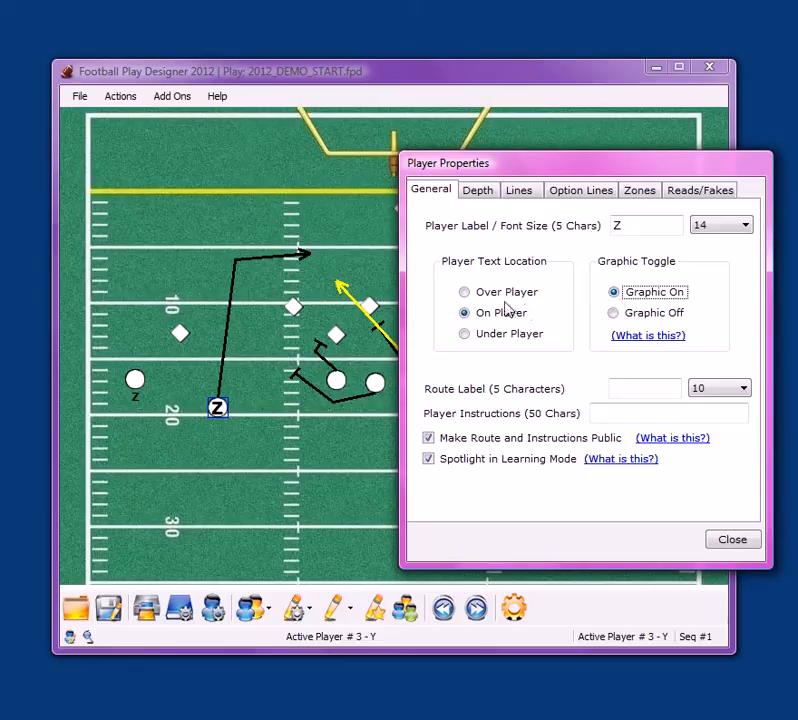
{"action": "left_click", "coordinate": [503, 297]}
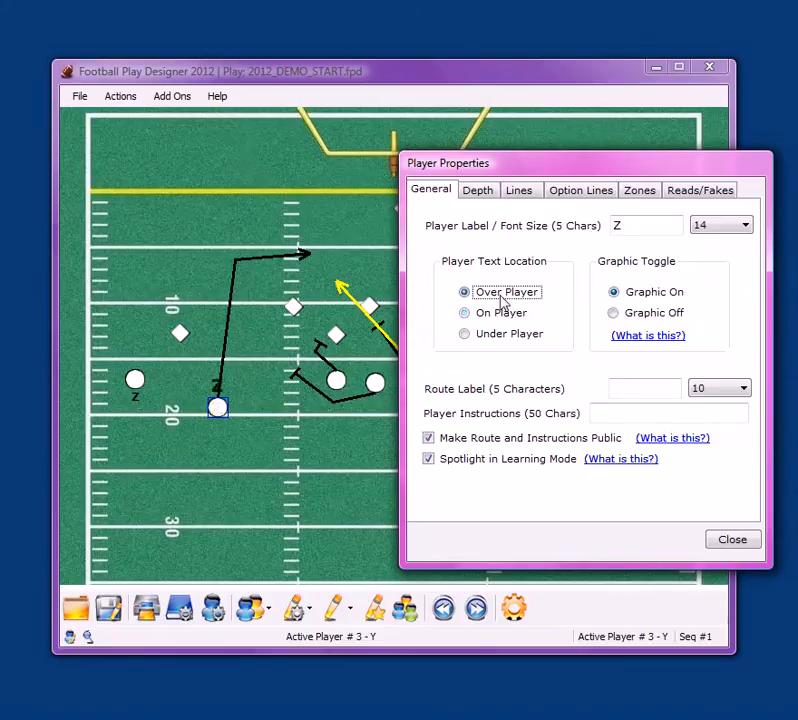
{"action": "left_click", "coordinate": [491, 335]}
{"action": "left_click", "coordinate": [741, 224]}
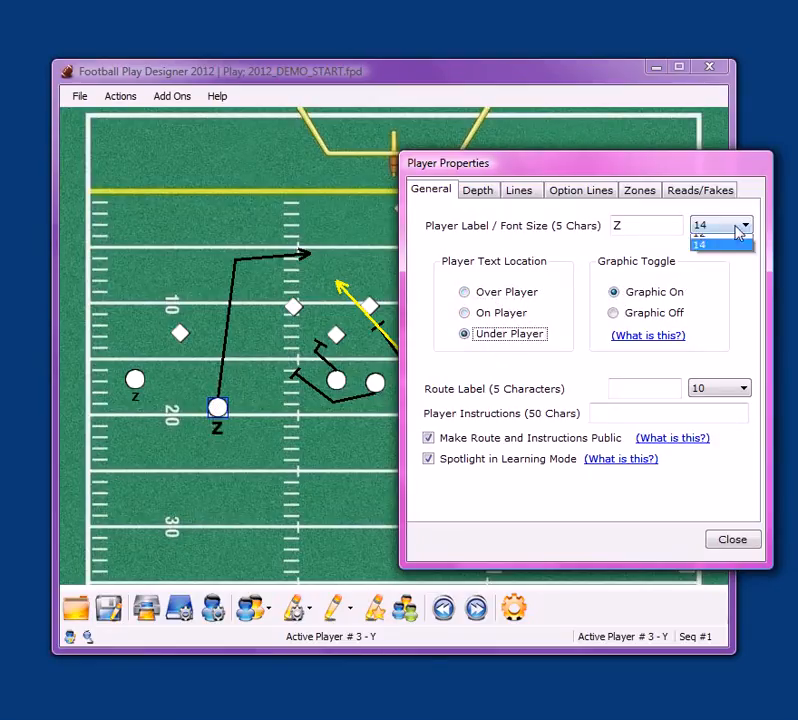
{"action": "left_click", "coordinate": [728, 267]}
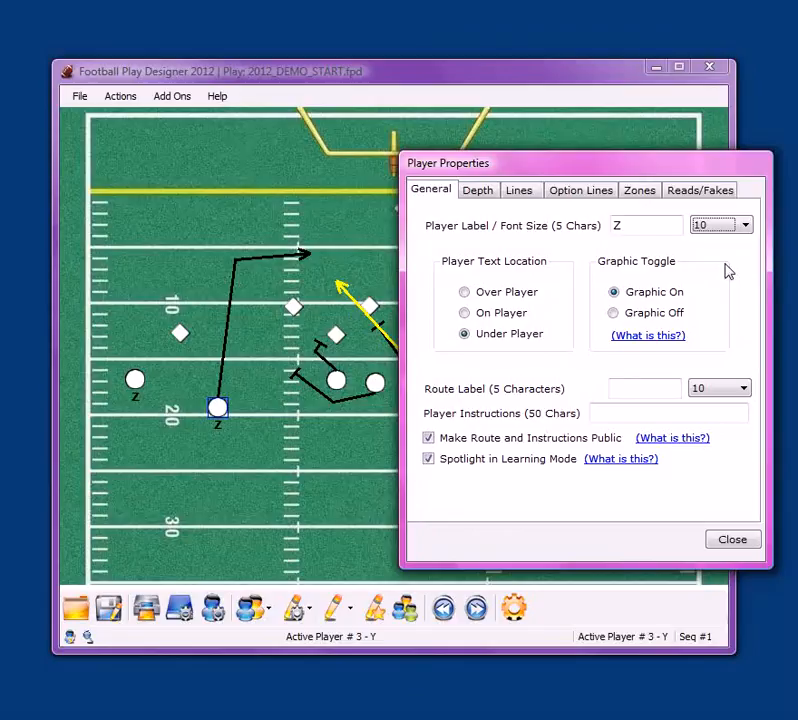
Add two depth chart entries to the relabelled receiver, numbers 12 and 13, each with the player's first name
{"action": "left_click", "coordinate": [476, 190]}
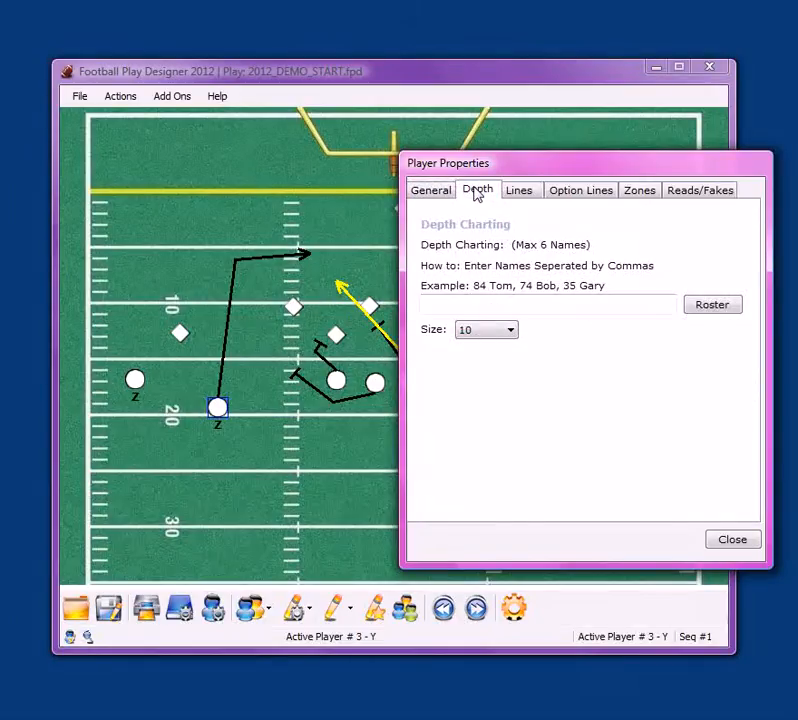
{"action": "left_click", "coordinate": [450, 304]}
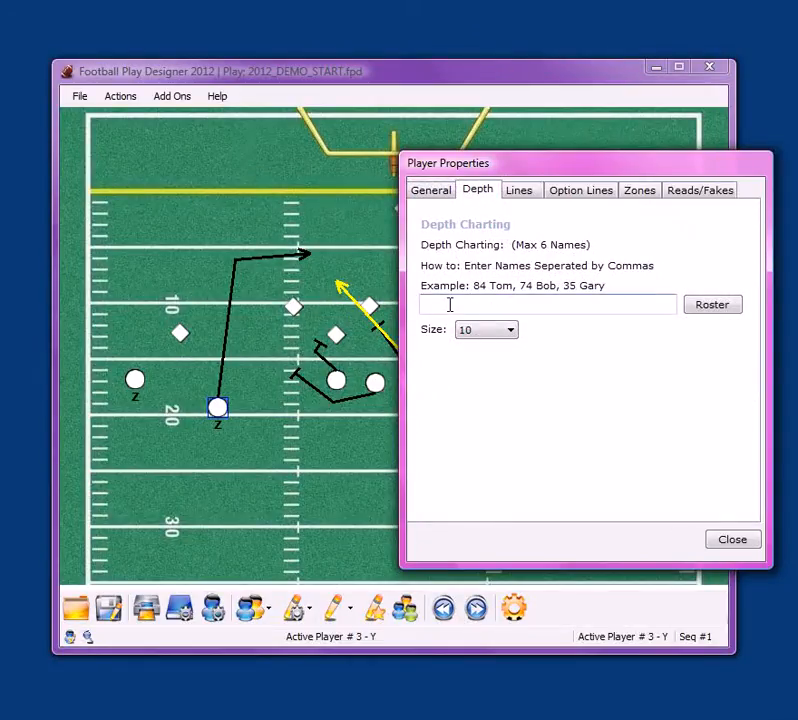
{"action": "type", "text": "12 Gary, 13"}
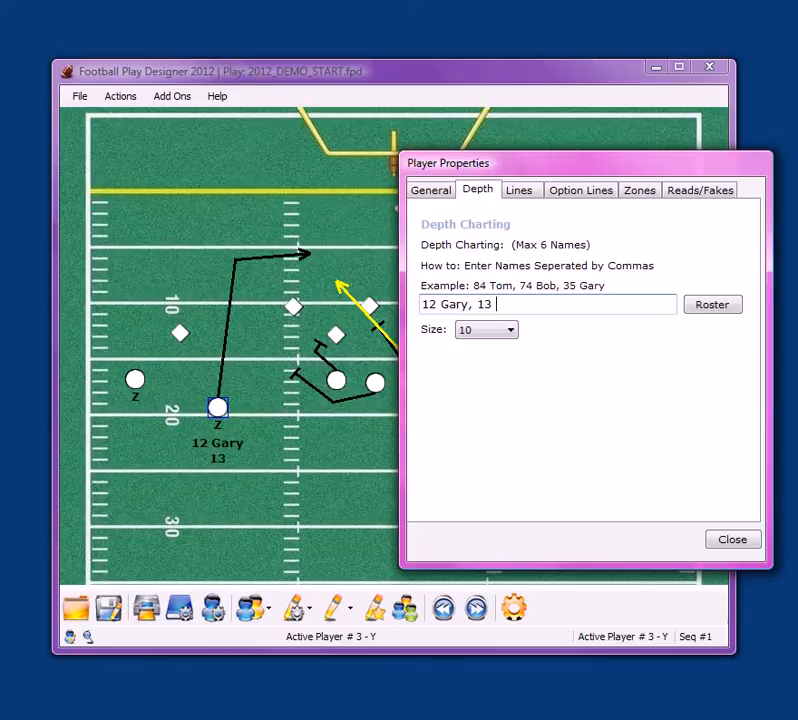
{"action": "type", "text": " Tom"}
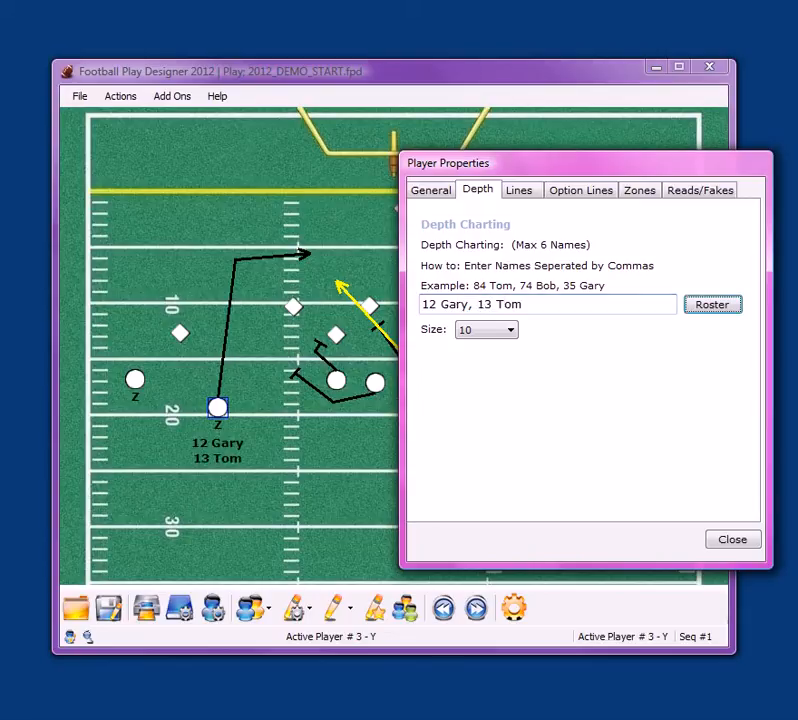
Give the receiver's route a Double Block/Pick ending, the Dot line style and a white line color
{"action": "left_click", "coordinate": [524, 193]}
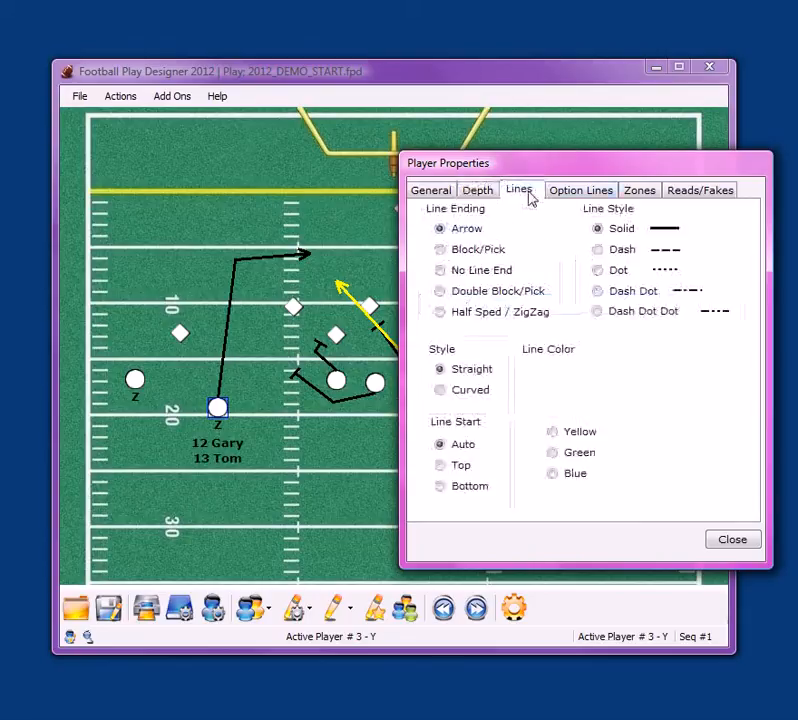
{"action": "left_click", "coordinate": [463, 256]}
{"action": "left_click", "coordinate": [459, 279]}
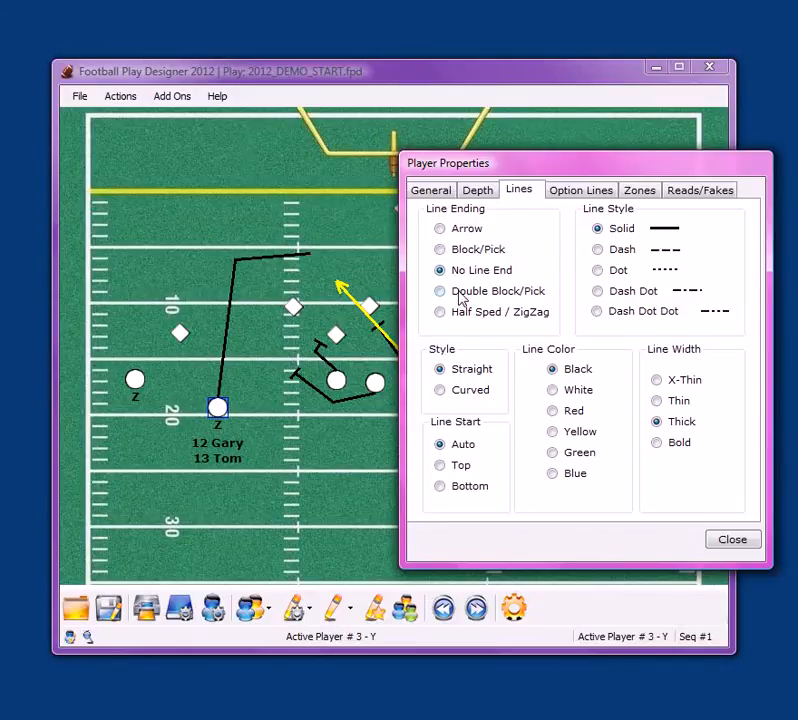
{"action": "left_click", "coordinate": [459, 293]}
{"action": "left_click", "coordinate": [621, 251]}
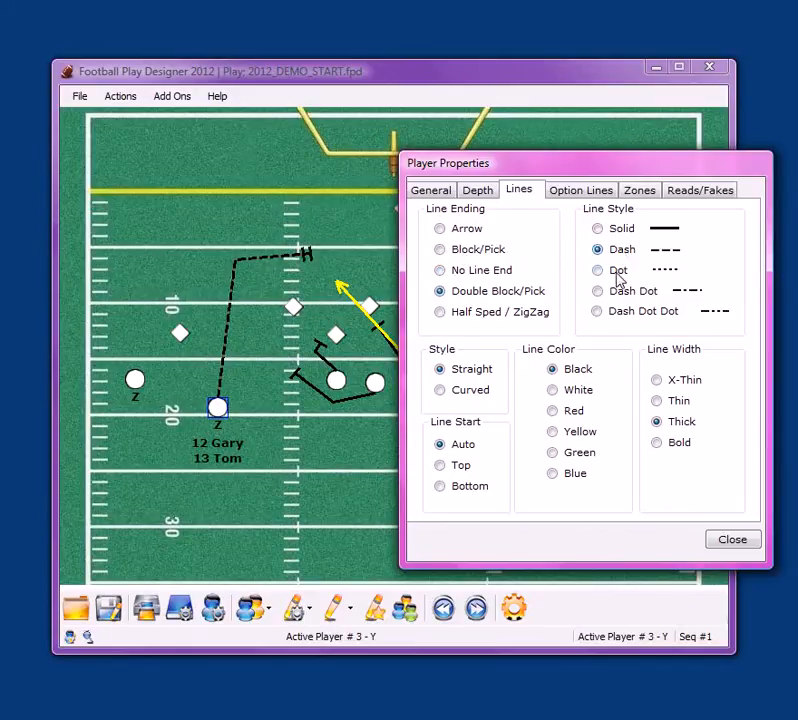
{"action": "left_click", "coordinate": [619, 275]}
{"action": "left_click", "coordinate": [577, 394]}
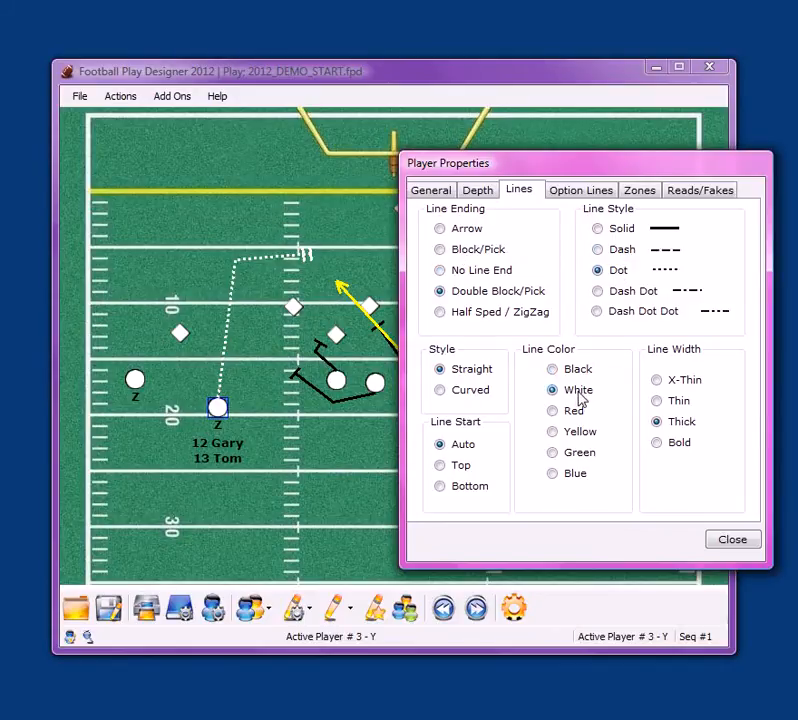
Try the receiver's route as Curved and in X-Thin and Thin widths, restoring the Straight style and Thick width
{"action": "left_click", "coordinate": [471, 396]}
{"action": "left_click", "coordinate": [463, 373]}
{"action": "left_click", "coordinate": [679, 386]}
{"action": "left_click", "coordinate": [678, 402]}
{"action": "left_click", "coordinate": [676, 424]}
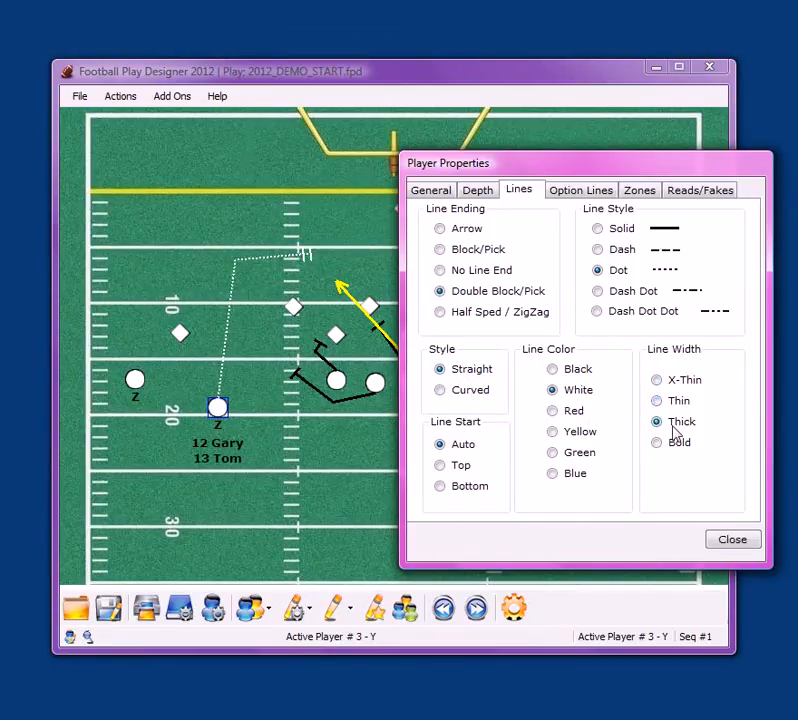
Change the leftmost lineman's route to an X-Thin line width with an Arrow ending
{"action": "left_click", "coordinate": [332, 382]}
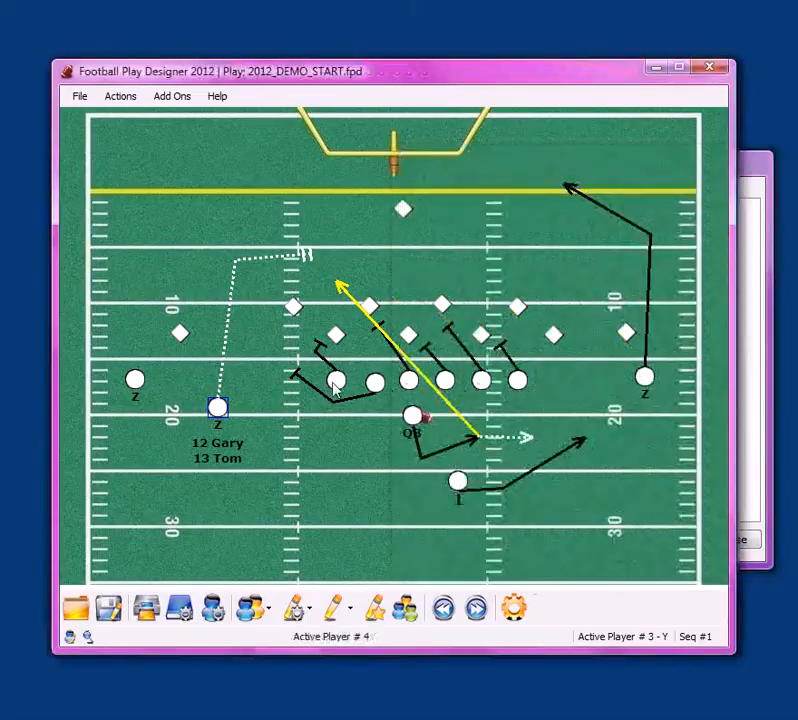
{"action": "left_click", "coordinate": [755, 277]}
{"action": "left_click", "coordinate": [657, 381]}
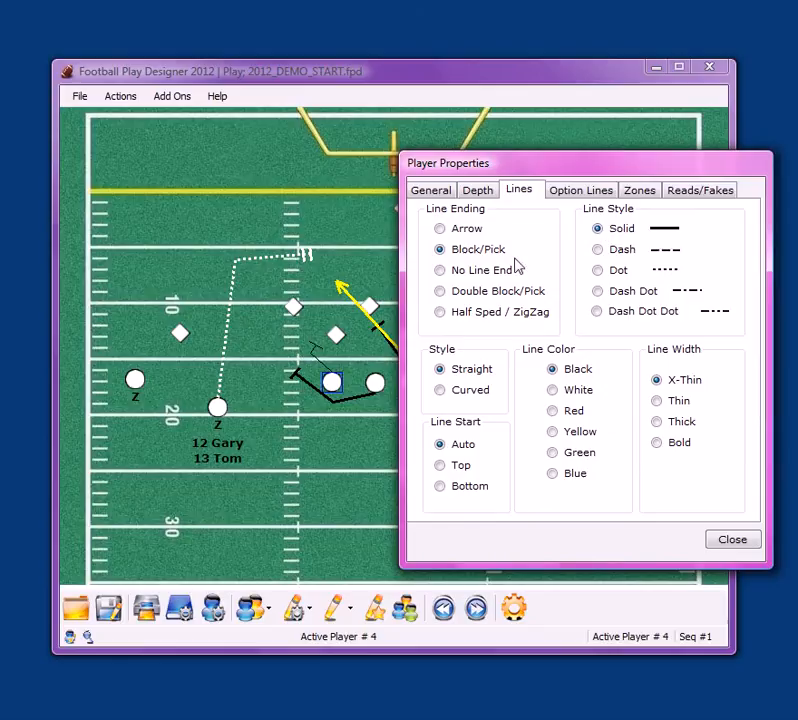
{"action": "left_click", "coordinate": [458, 271]}
{"action": "left_click", "coordinate": [462, 234]}
Review the lineman's option line, zone and read/fake properties
{"action": "left_click", "coordinate": [589, 192]}
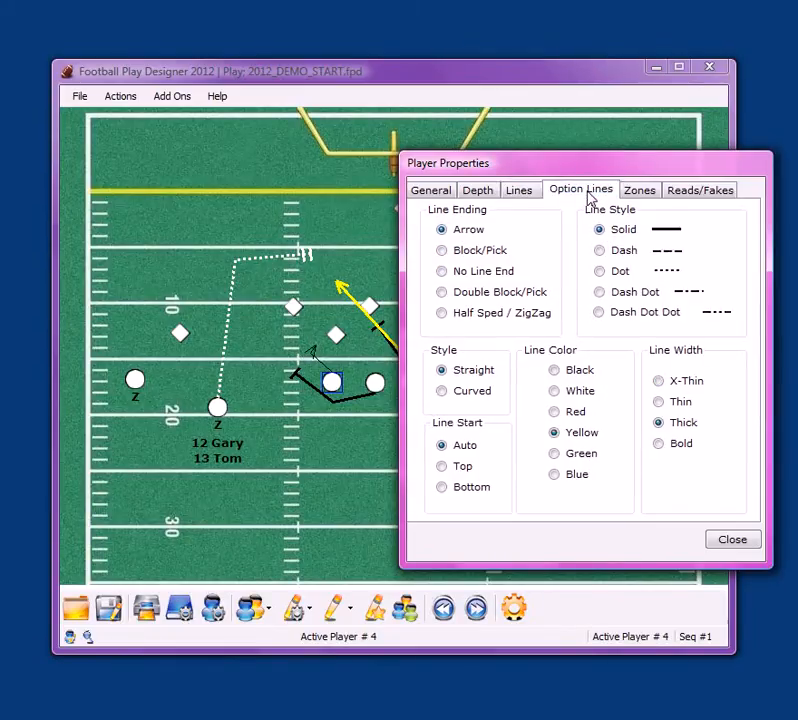
{"action": "left_click", "coordinate": [639, 192]}
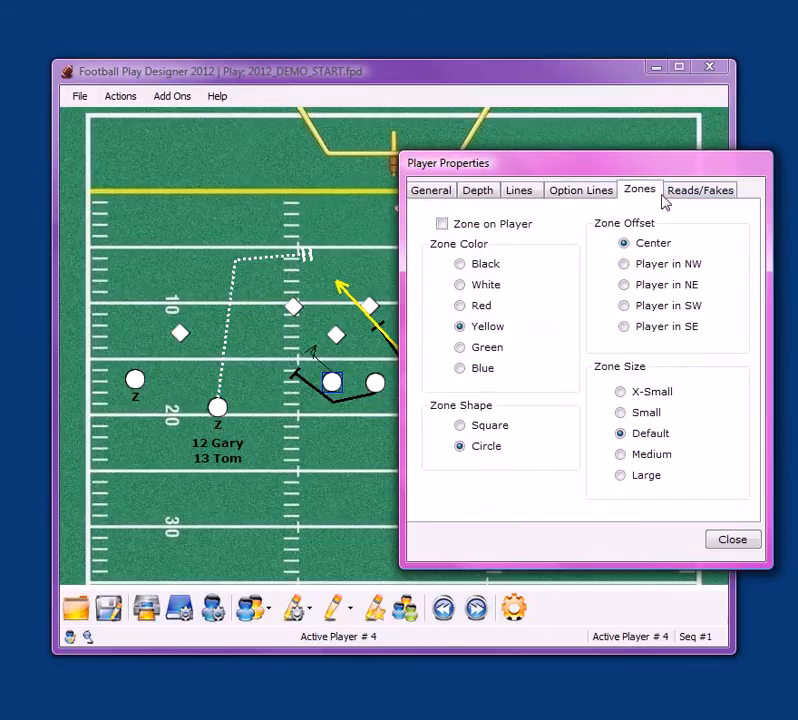
{"action": "left_click", "coordinate": [679, 196]}
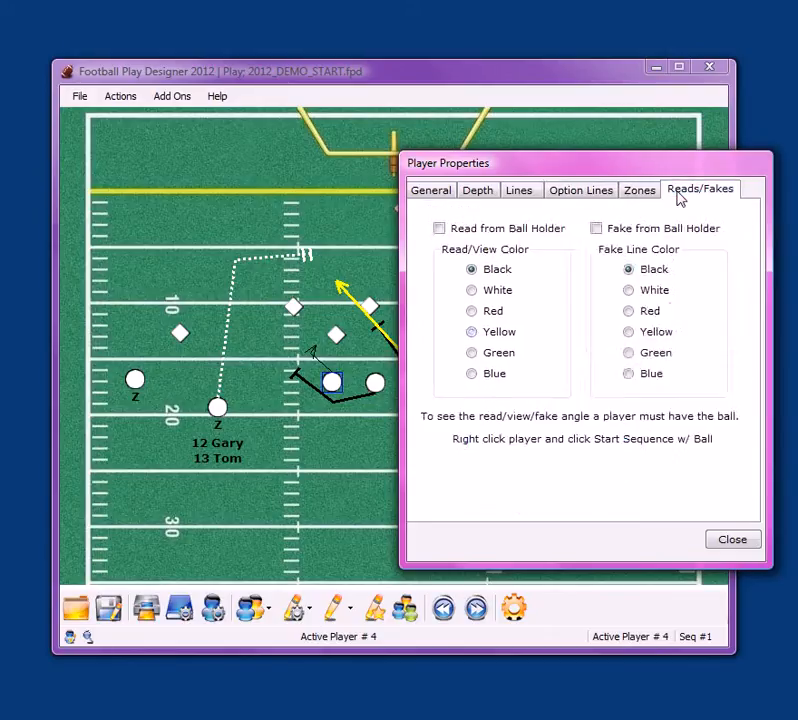
Move the Z receiver nearest the left sideline slightly upfield
{"action": "left_click_drag", "start_coordinate": [648, 172], "coordinate": [630, 212]}
{"action": "left_click", "coordinate": [135, 382]}
{"action": "left_click_drag", "start_coordinate": [134, 384], "coordinate": [130, 372]}
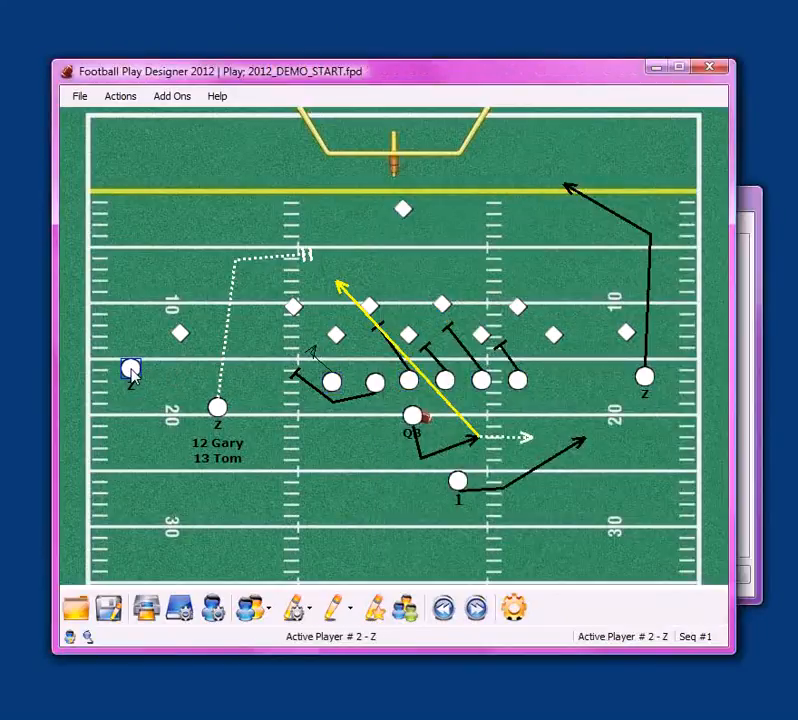
Draw a main route for the Z receiver nearest the left sideline, running upfield and breaking inside to the goal line
{"action": "right_click", "coordinate": [132, 370]}
{"action": "left_click", "coordinate": [150, 378]}
{"action": "left_click", "coordinate": [150, 217]}
{"action": "left_click", "coordinate": [197, 189]}
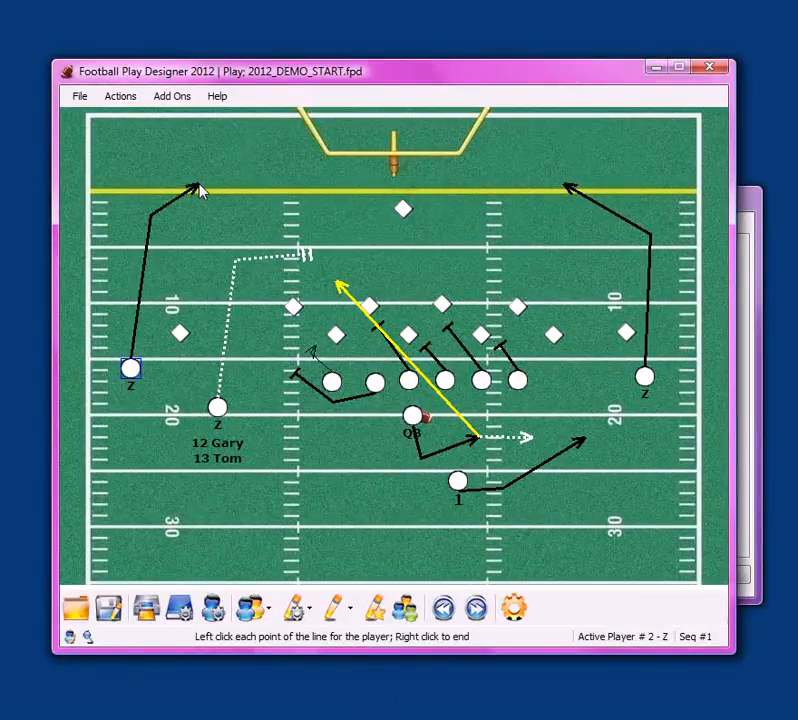
{"action": "right_click", "coordinate": [203, 198]}
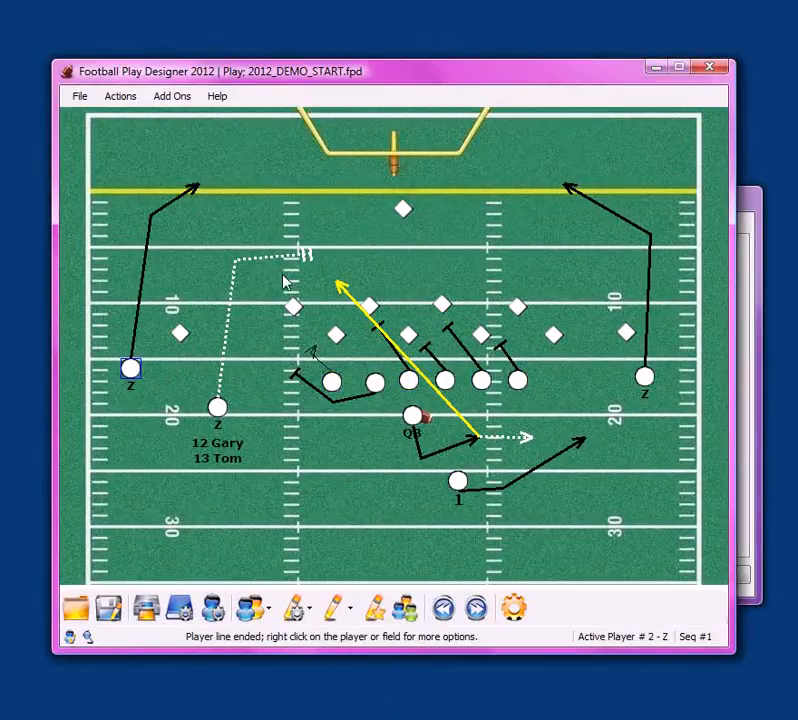
Change the inner left Z receiver's route to an Arrow ending and a Solid line style
{"action": "left_click", "coordinate": [219, 409]}
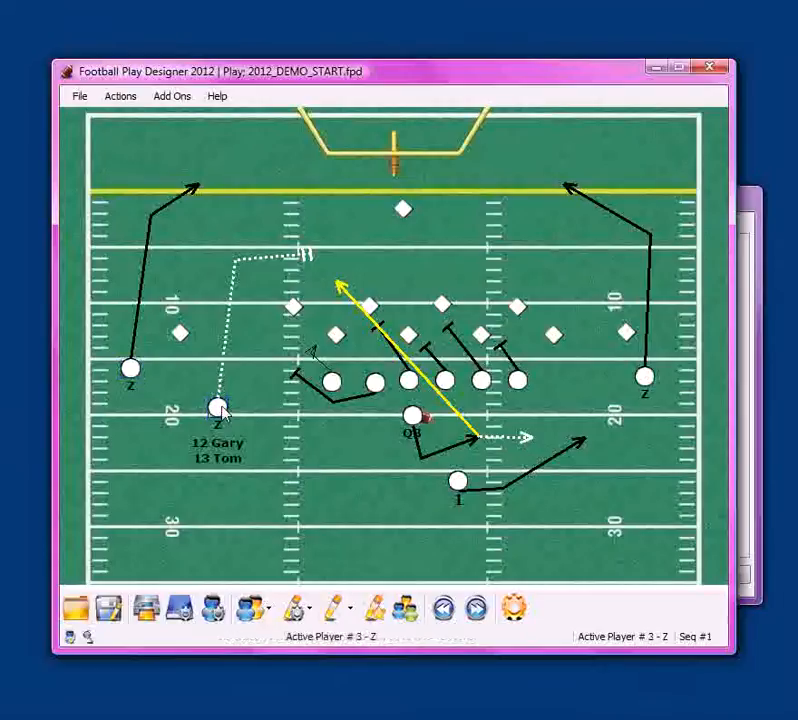
{"action": "left_click", "coordinate": [751, 331]}
{"action": "left_click", "coordinate": [424, 230]}
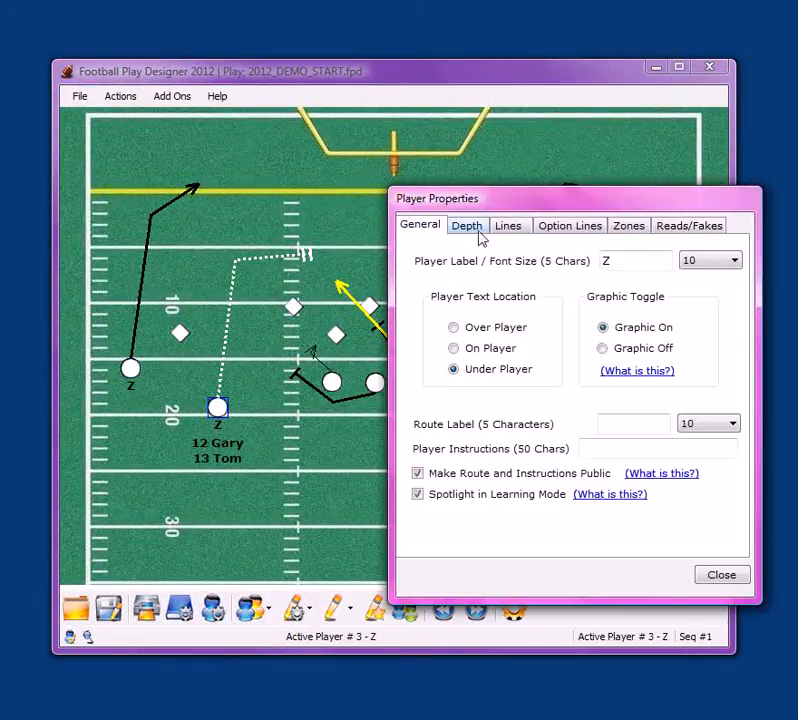
{"action": "left_click", "coordinate": [462, 231]}
{"action": "left_click", "coordinate": [514, 230]}
{"action": "left_click", "coordinate": [446, 268]}
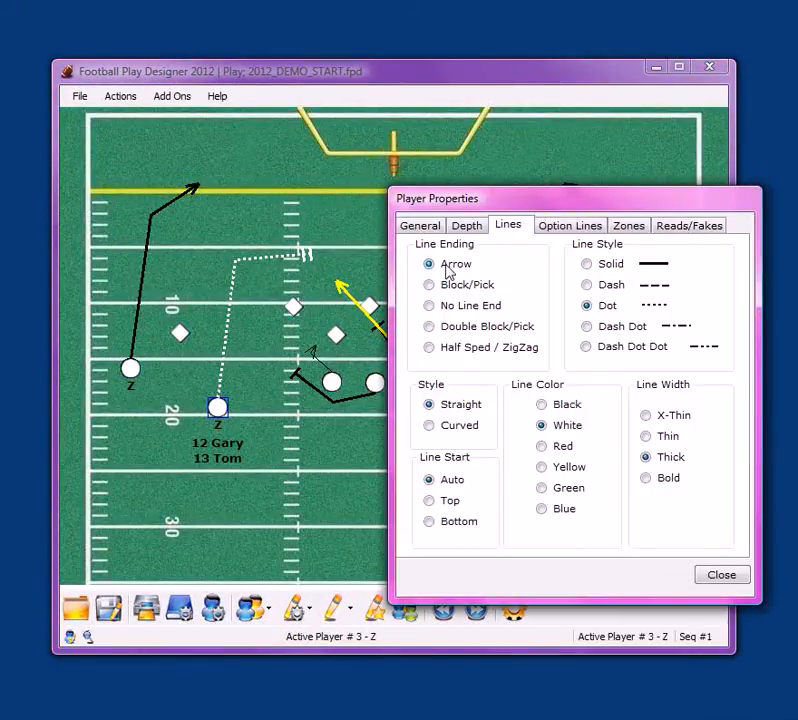
{"action": "left_click", "coordinate": [609, 264]}
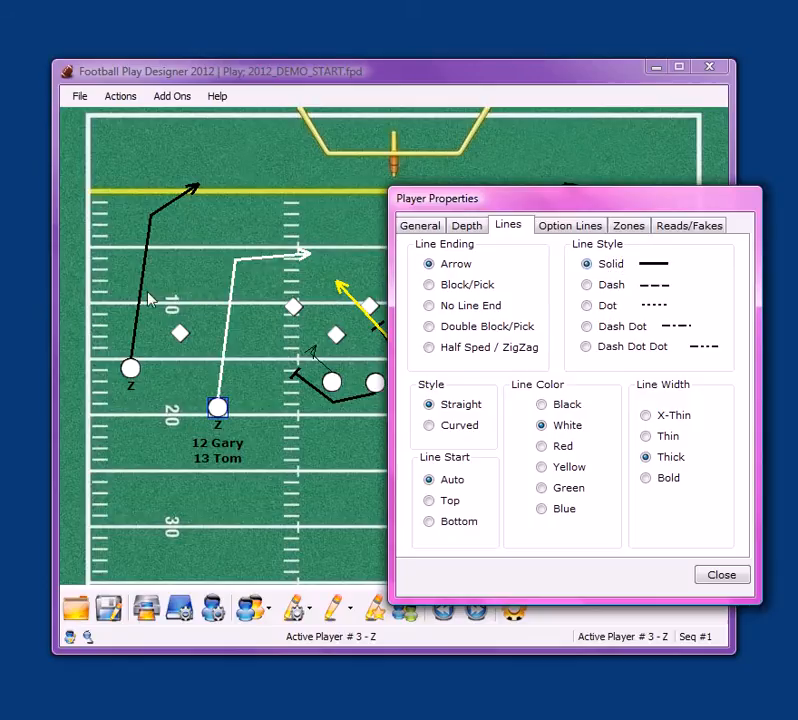
Add a White read from the ball holder to the Z receiver nearest the left sideline
{"action": "left_click", "coordinate": [131, 370]}
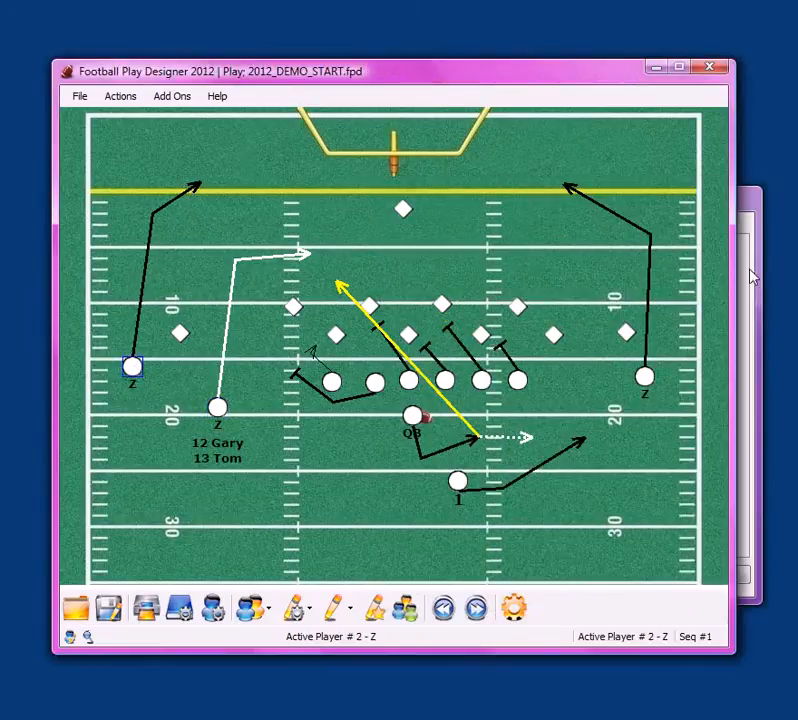
{"action": "double_click", "coordinate": [132, 368]}
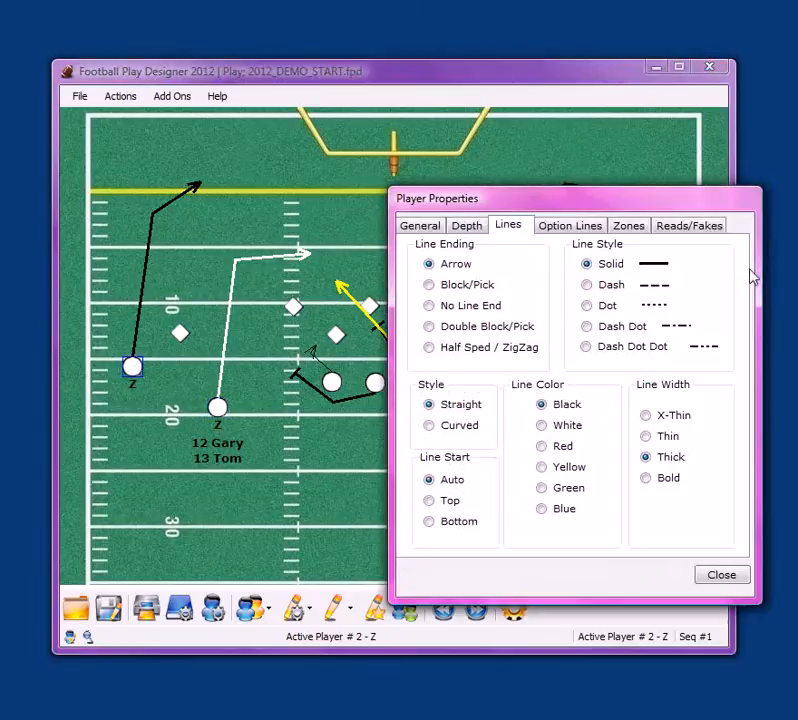
{"action": "left_click", "coordinate": [689, 227]}
{"action": "left_click", "coordinate": [428, 264]}
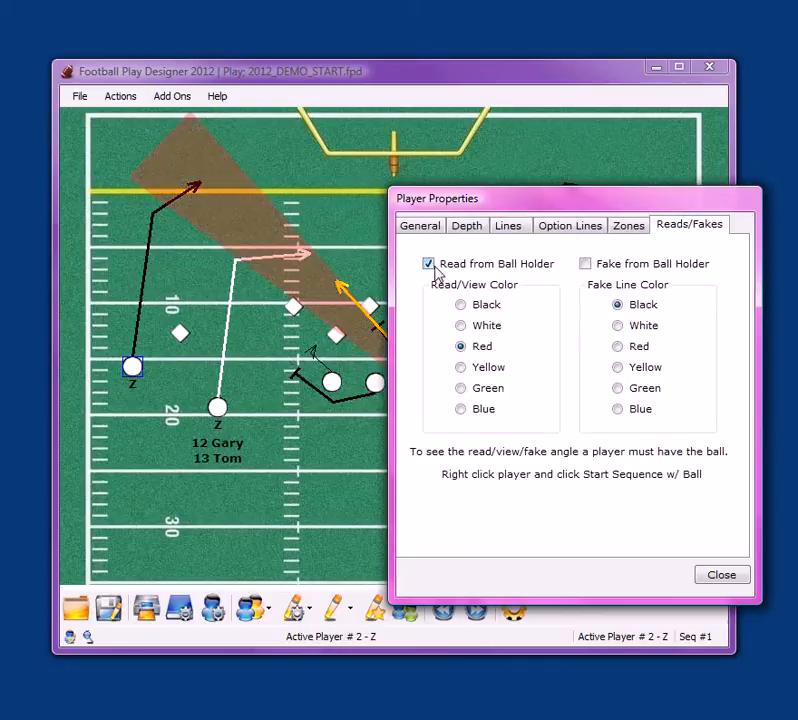
{"action": "left_click", "coordinate": [460, 327]}
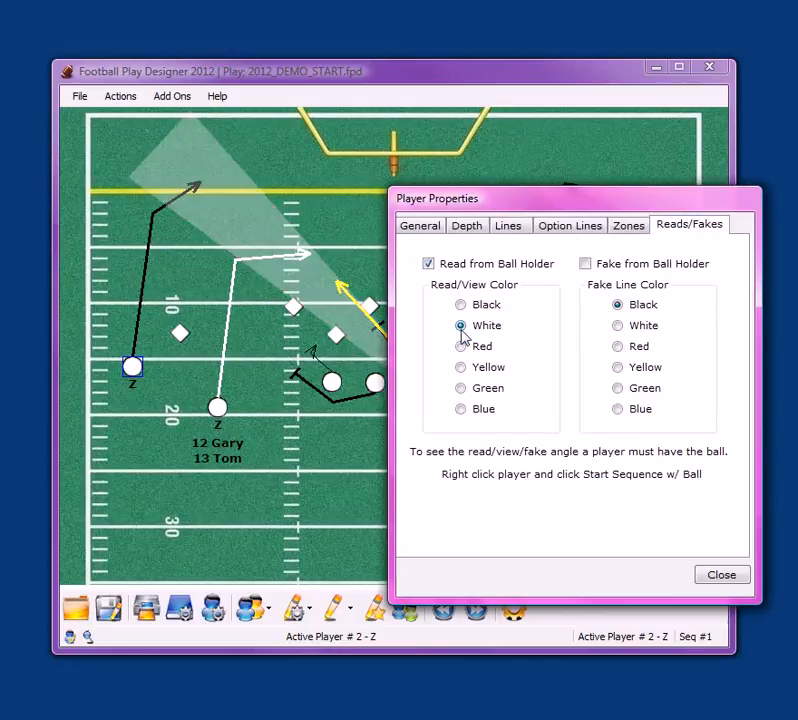
{"action": "left_click", "coordinate": [721, 575]}
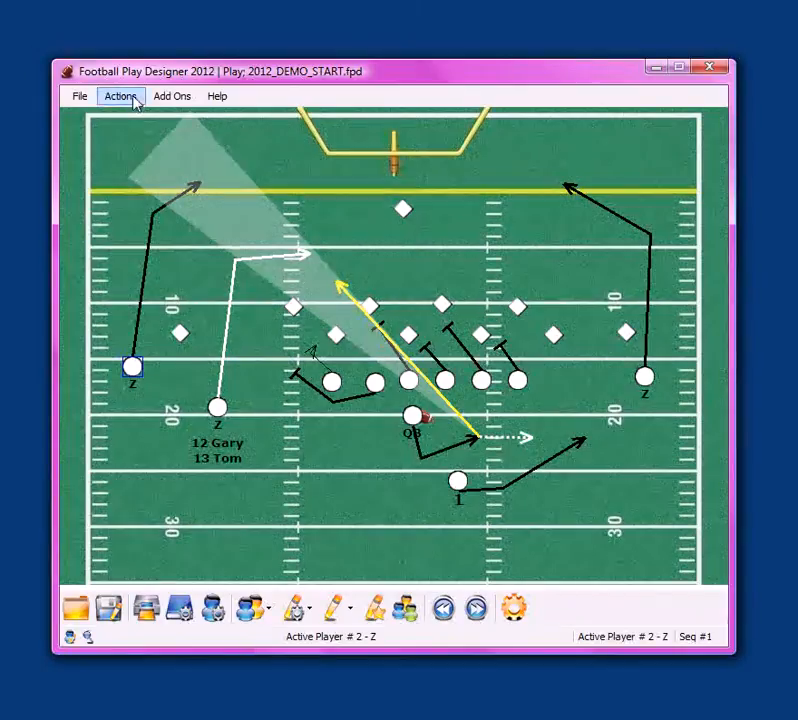
Preview the spotlighted players in Learning Mode and switch the mode off again
{"action": "left_click", "coordinate": [121, 96]}
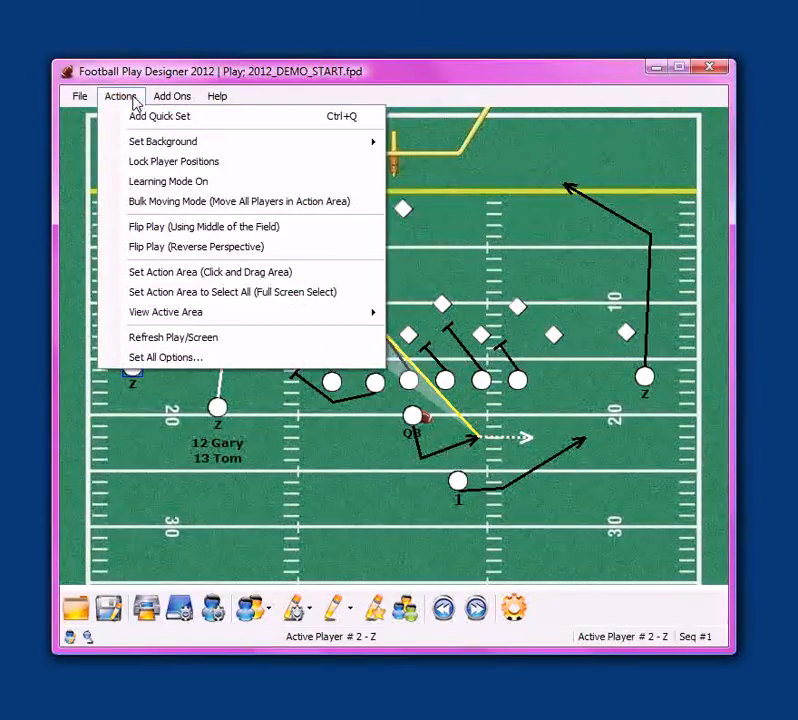
{"action": "left_click", "coordinate": [138, 188]}
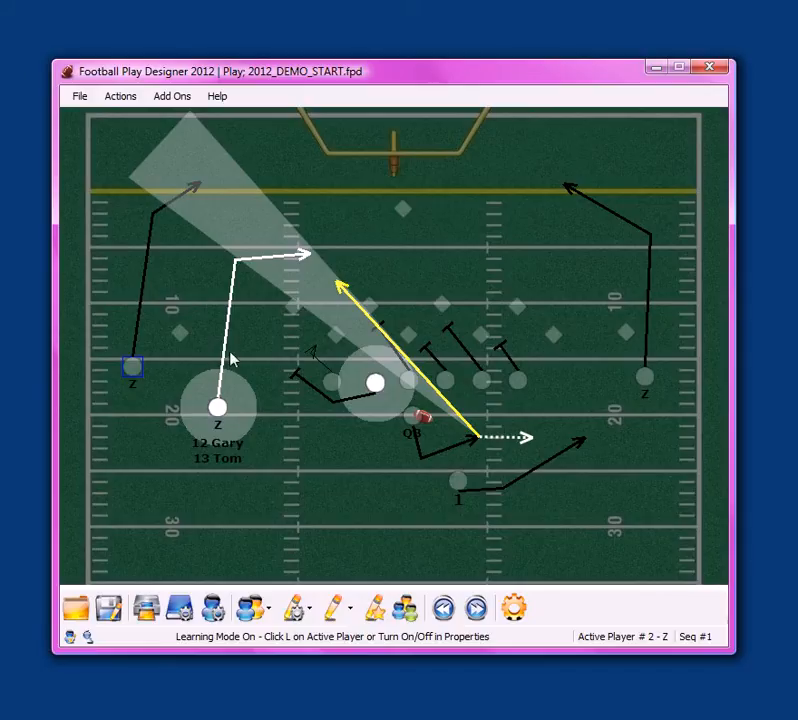
{"action": "left_click", "coordinate": [121, 96]}
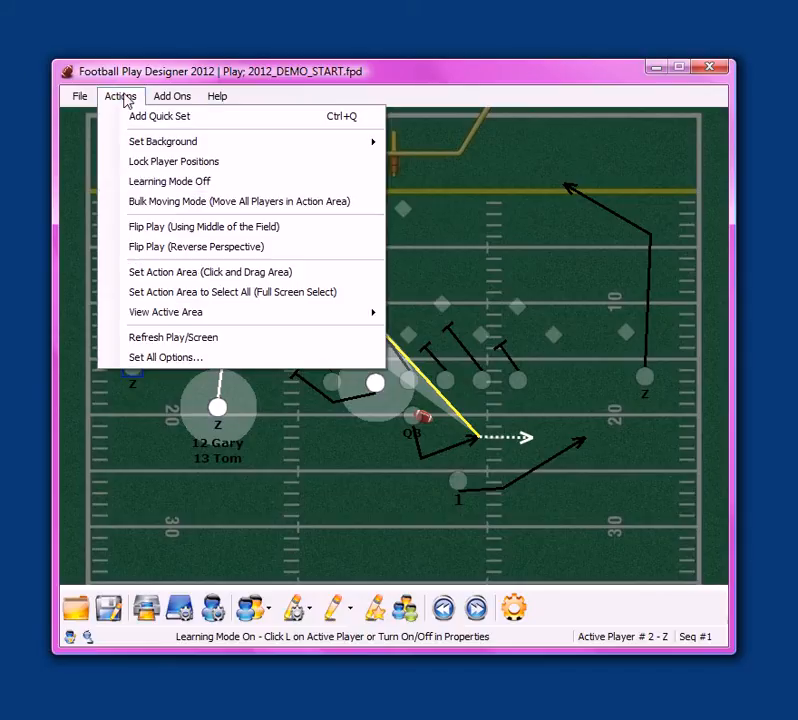
{"action": "left_click", "coordinate": [131, 186]}
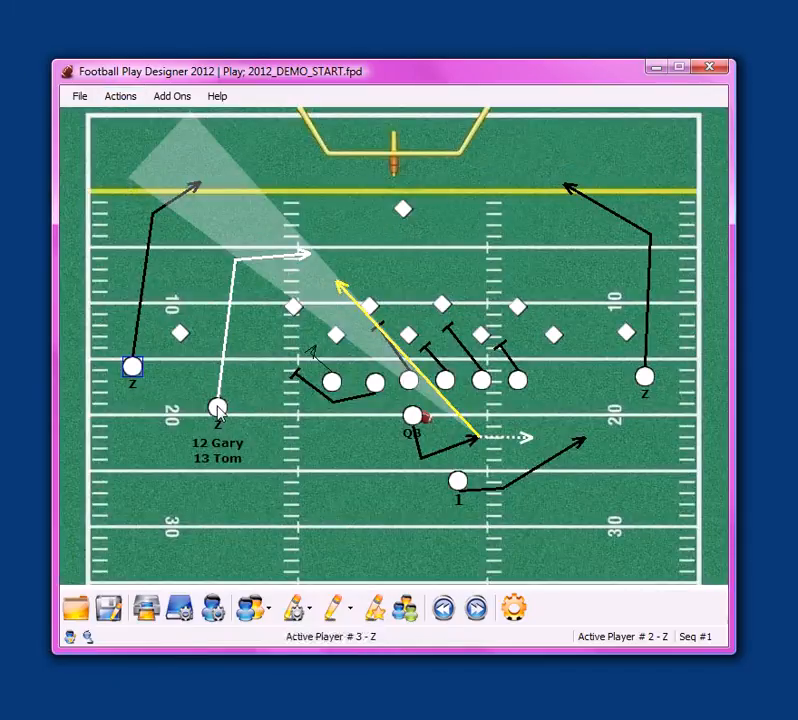
Draw a hot/option route for the inner left Z receiver, running upfield and breaking toward the left sideline
{"action": "right_click", "coordinate": [218, 410]}
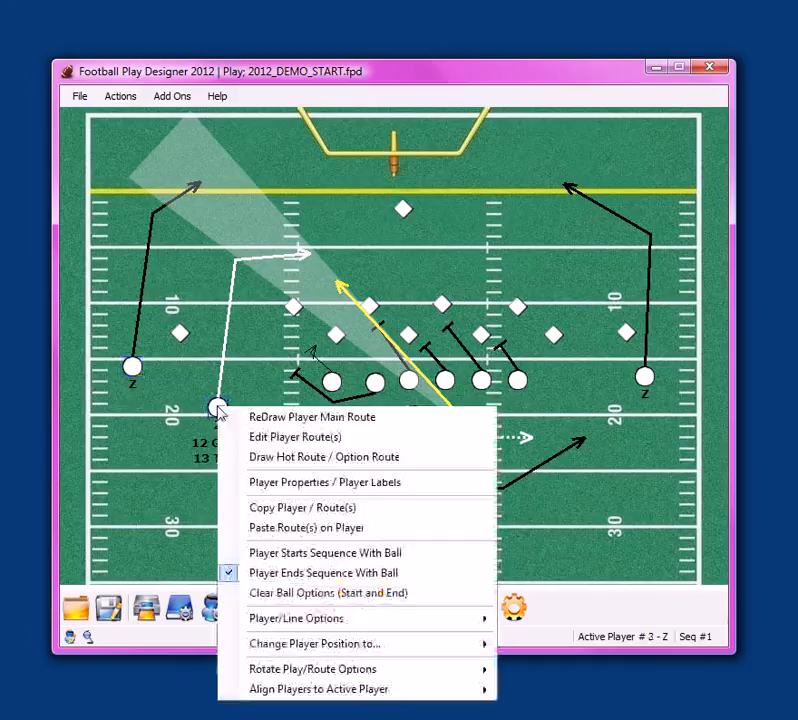
{"action": "left_click", "coordinate": [239, 464]}
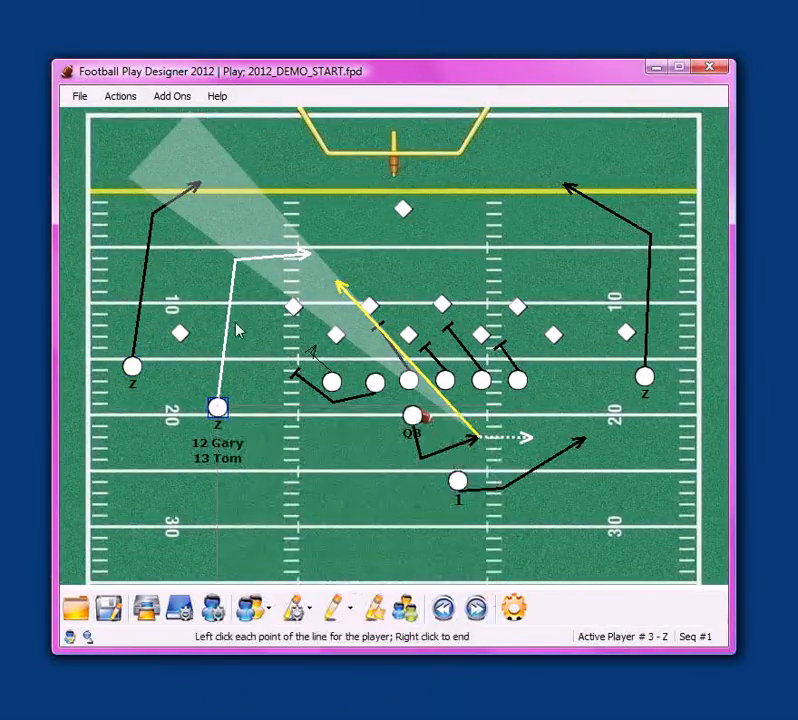
{"action": "left_click", "coordinate": [238, 304]}
{"action": "left_click", "coordinate": [199, 274]}
{"action": "right_click", "coordinate": [200, 298]}
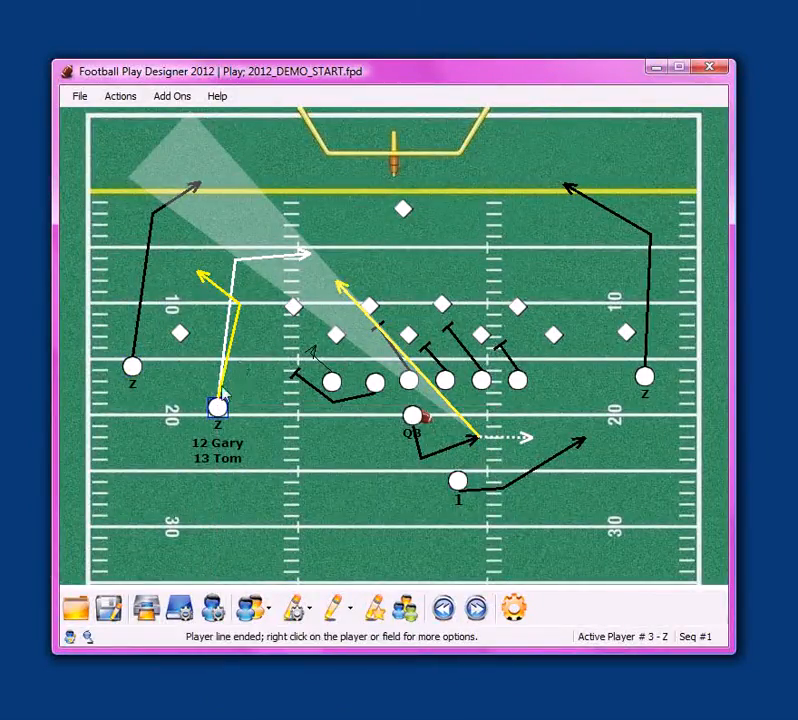
Edit the inner left Z receiver's routes, moving both bends upfield and the option route's end farther toward the left sideline
{"action": "right_click", "coordinate": [217, 409]}
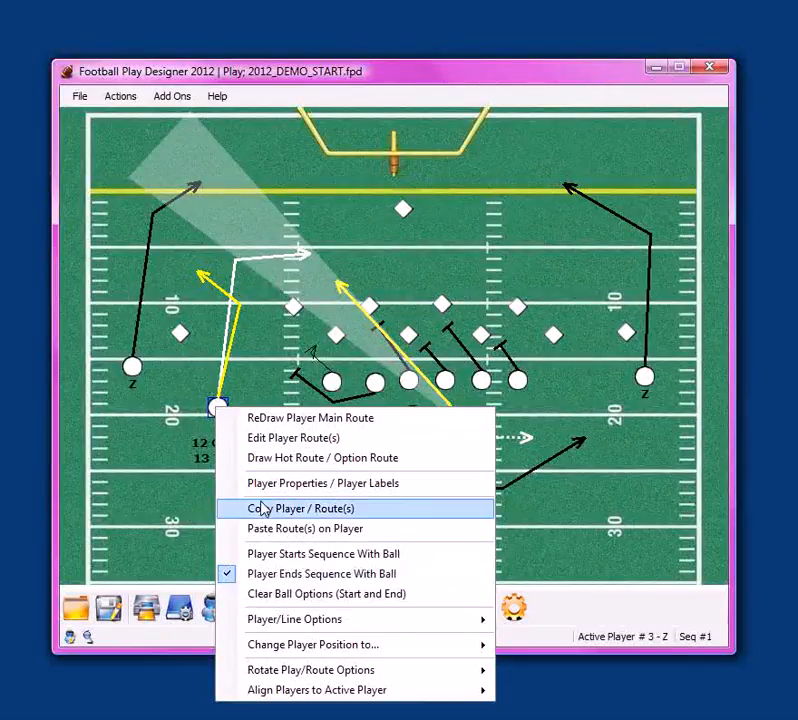
{"action": "left_click", "coordinate": [265, 438]}
{"action": "left_click_drag", "start_coordinate": [243, 305], "coordinate": [190, 276]}
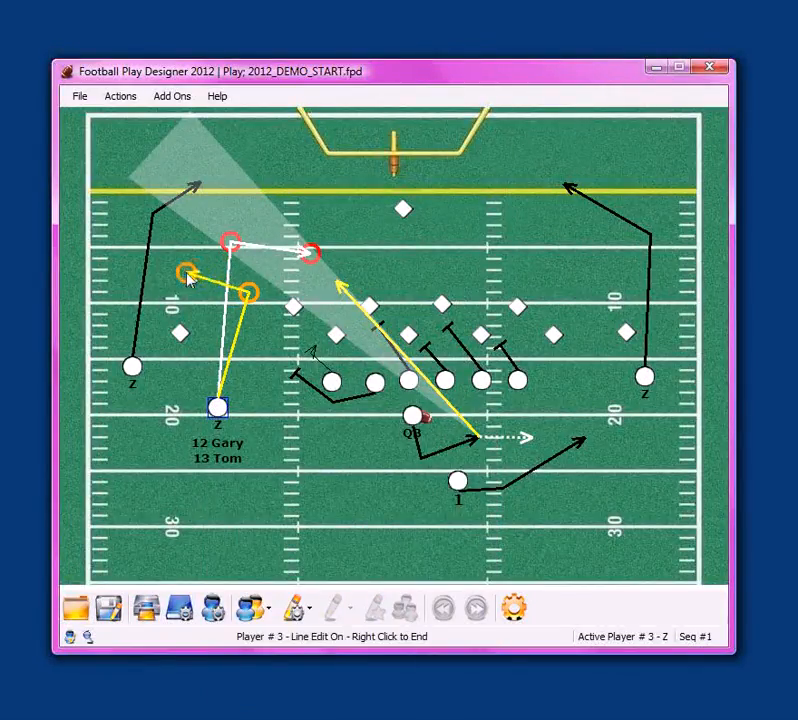
{"action": "right_click", "coordinate": [214, 312]}
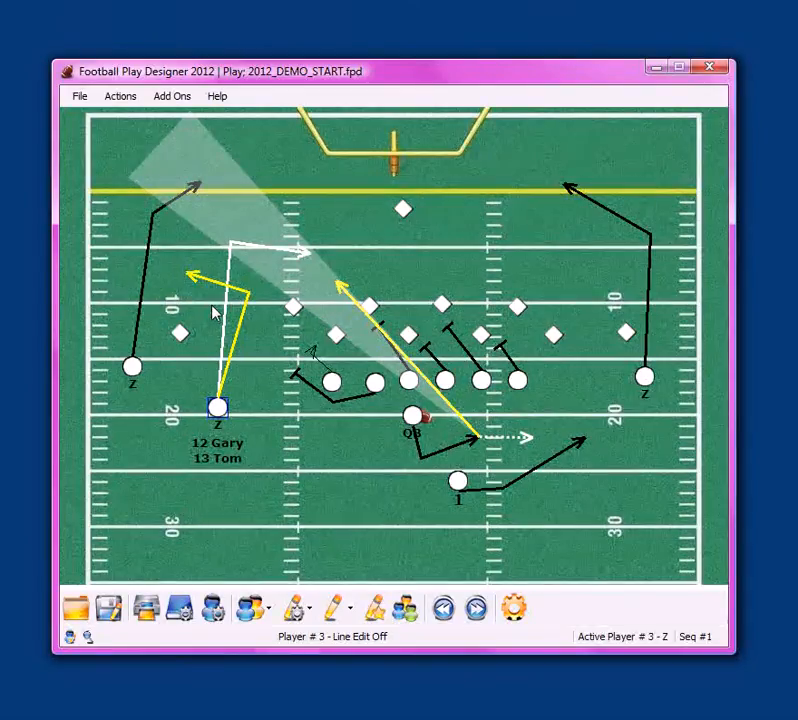
Review the play's name and formation, play properties, sequence navigator and extended description without changing them
{"action": "right_click", "coordinate": [303, 196]}
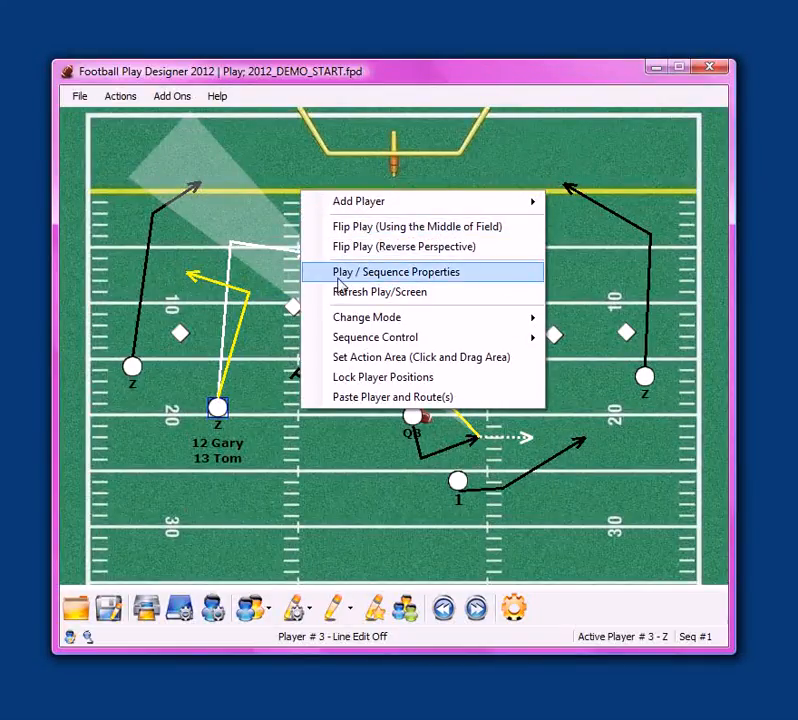
{"action": "left_click", "coordinate": [340, 281]}
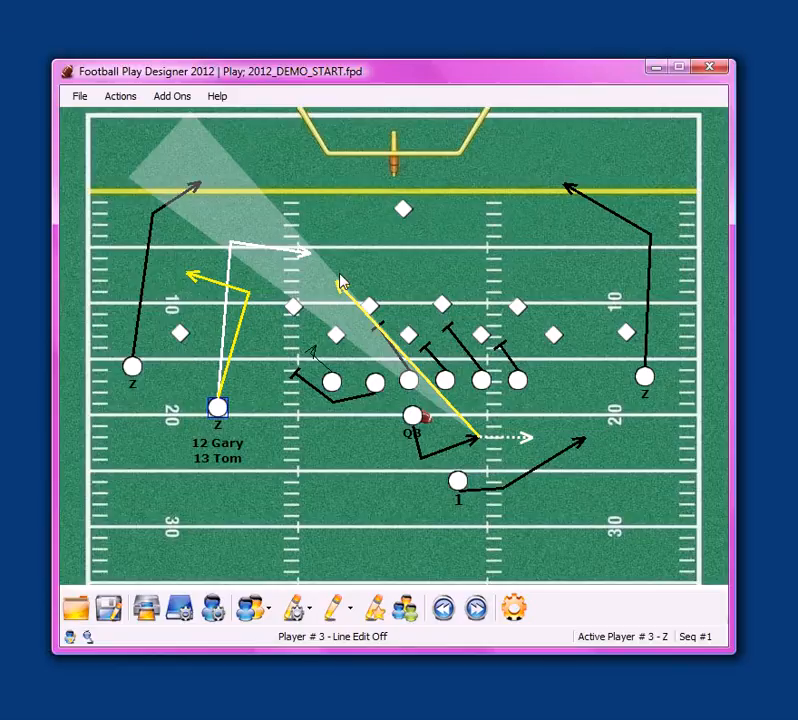
{"action": "left_click_drag", "start_coordinate": [172, 60], "coordinate": [607, 173]}
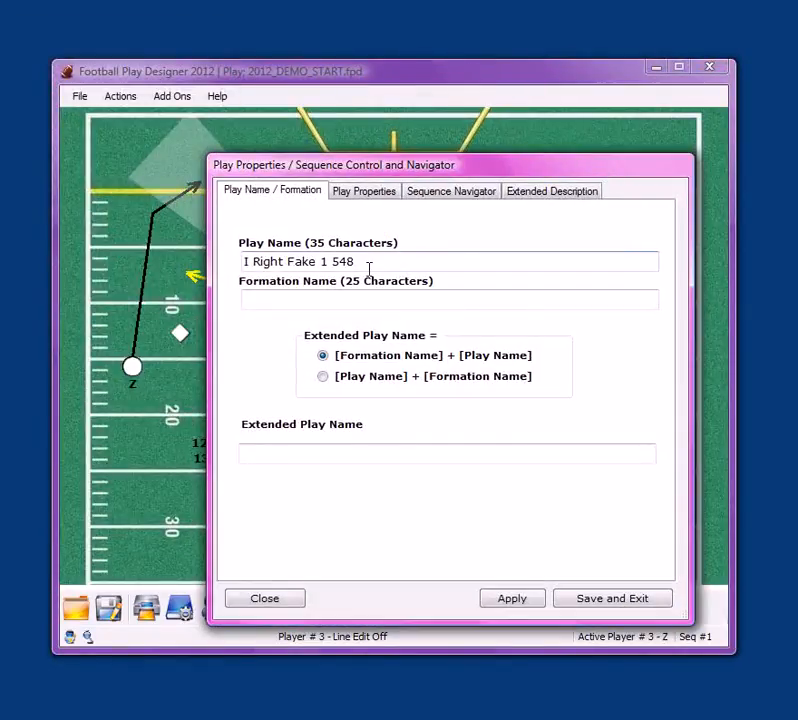
{"action": "left_click", "coordinate": [369, 199]}
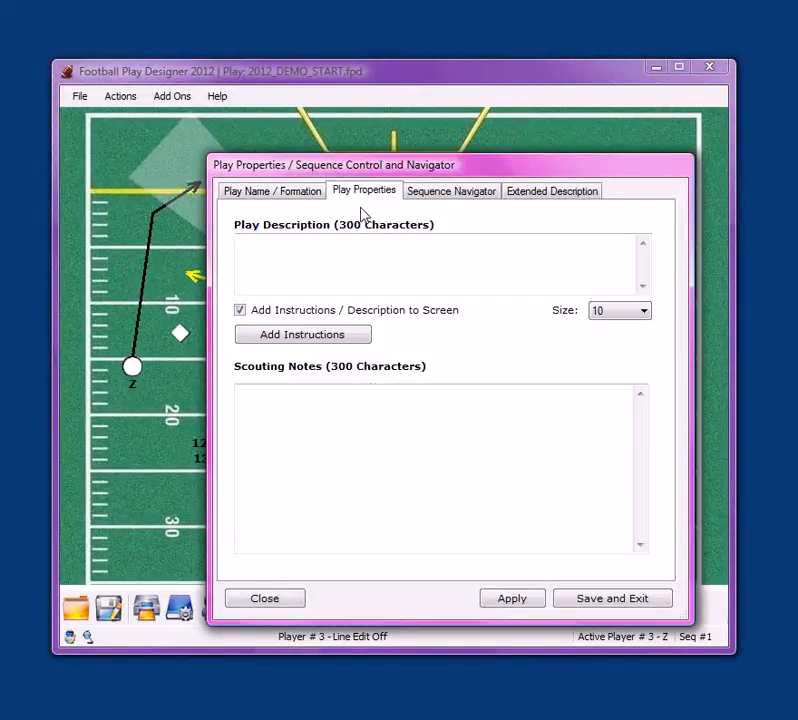
{"action": "left_click", "coordinate": [454, 198]}
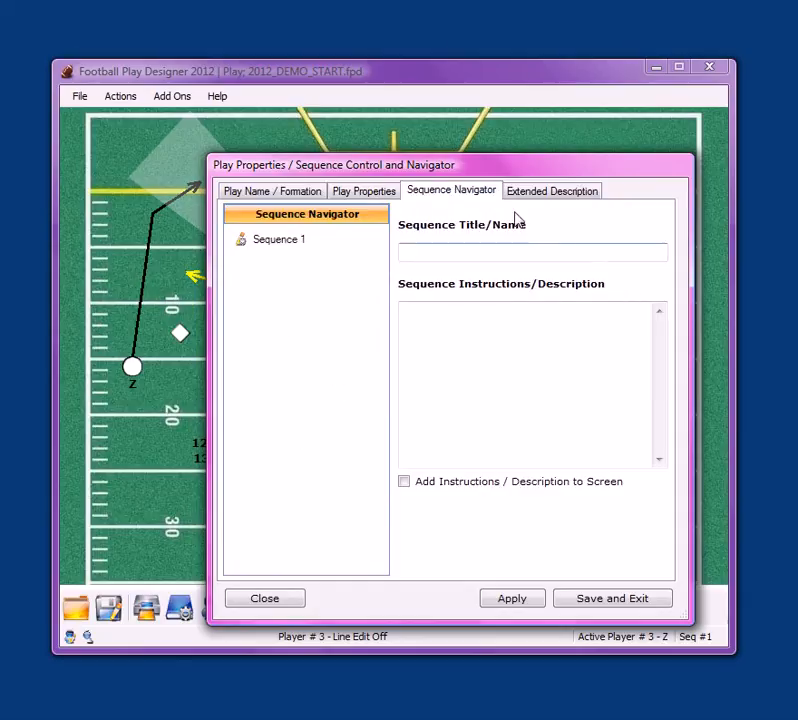
{"action": "left_click", "coordinate": [540, 193]}
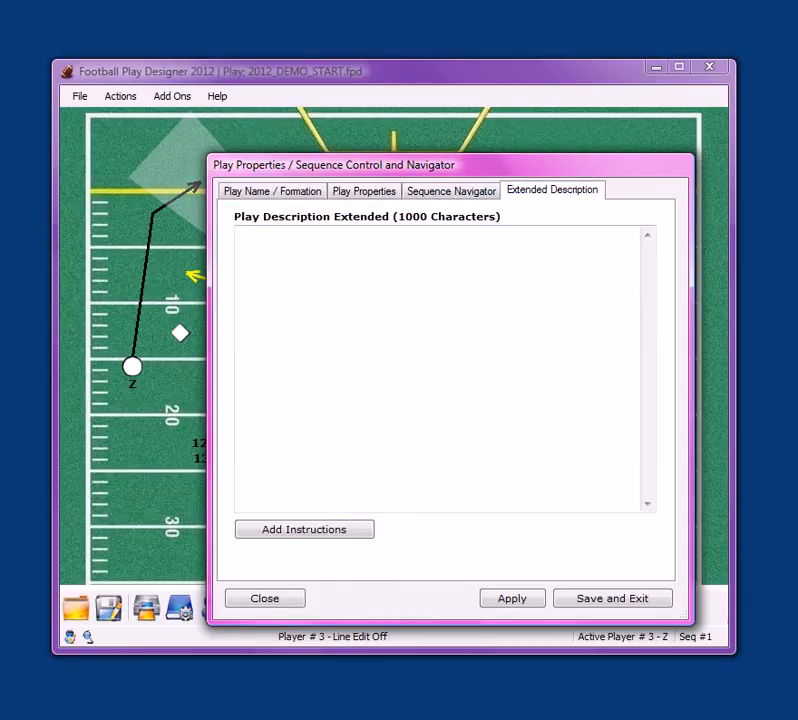
{"action": "left_click", "coordinate": [266, 599]}
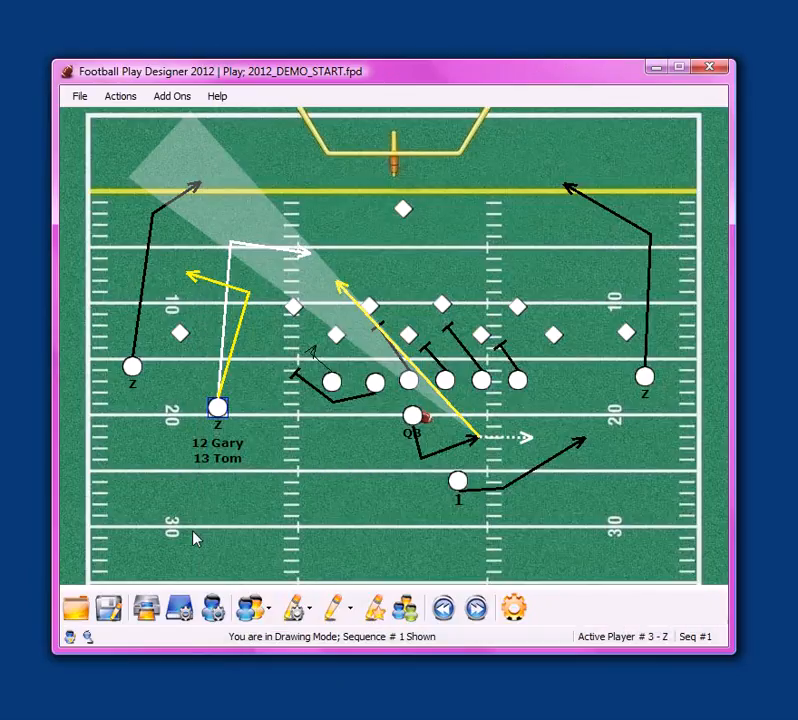